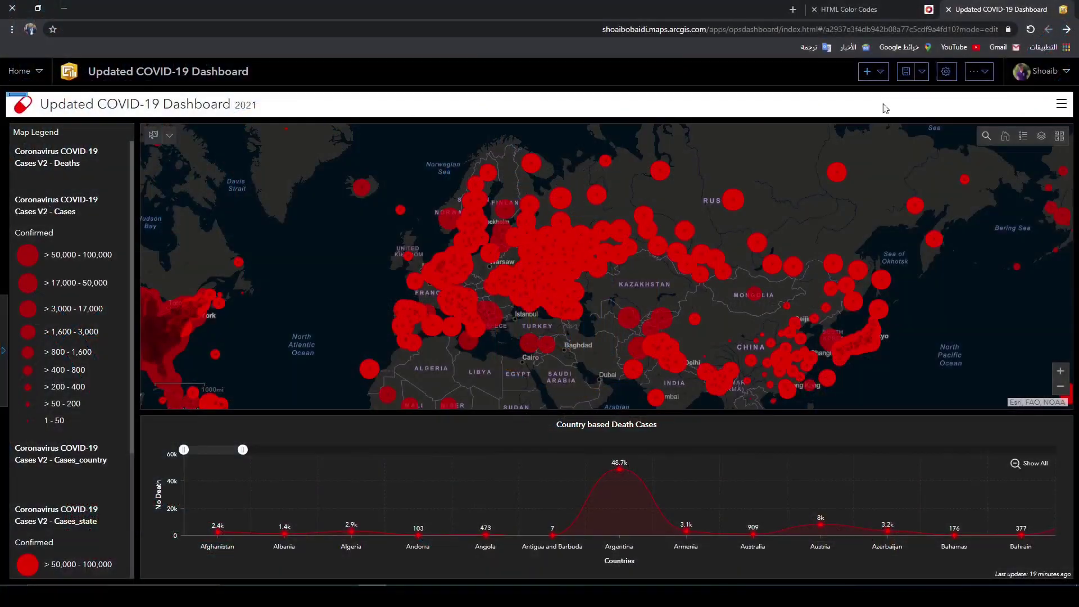
Step: Add a new pie chart element to the COVID-19 dashboard
click(874, 72)
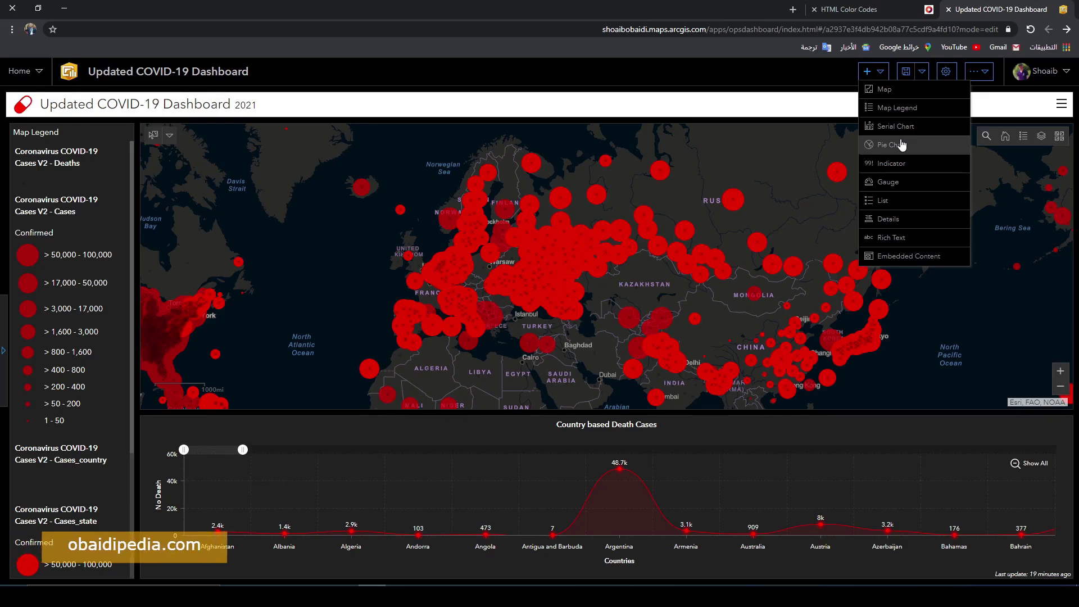
click(901, 145)
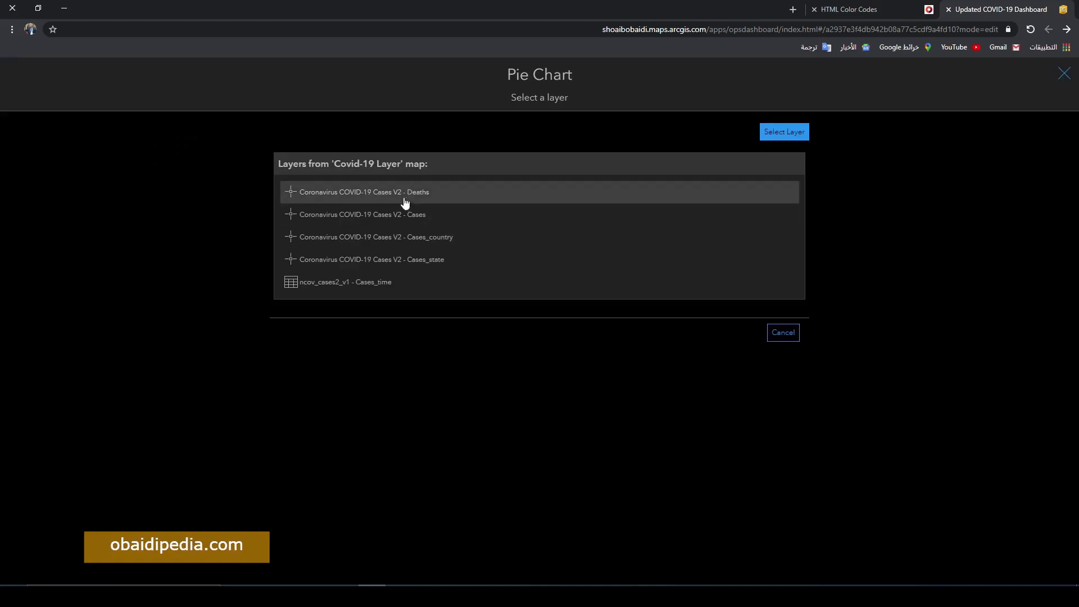
Step: Chart Deaths by Country/Region from the COVID-19 Deaths layer features, capped at 7 categories
double_click(382, 193)
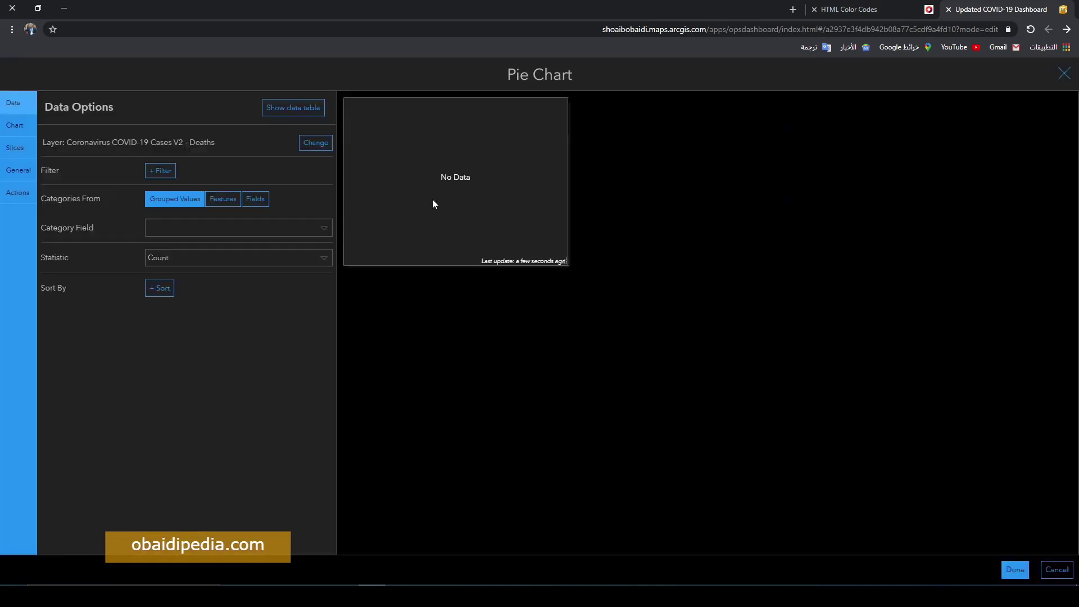
click(222, 199)
click(238, 227)
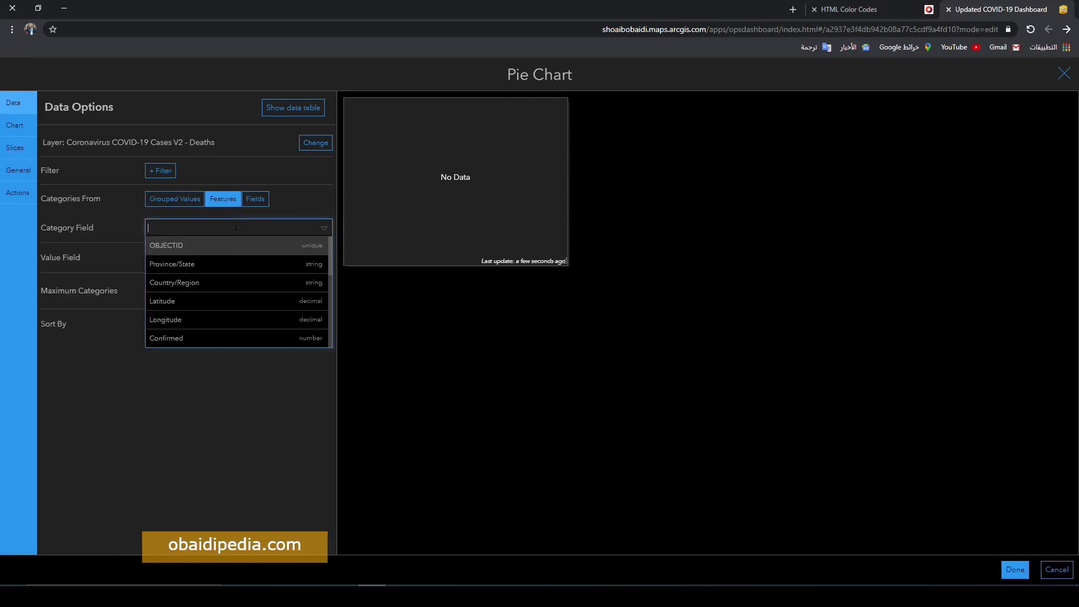
click(203, 286)
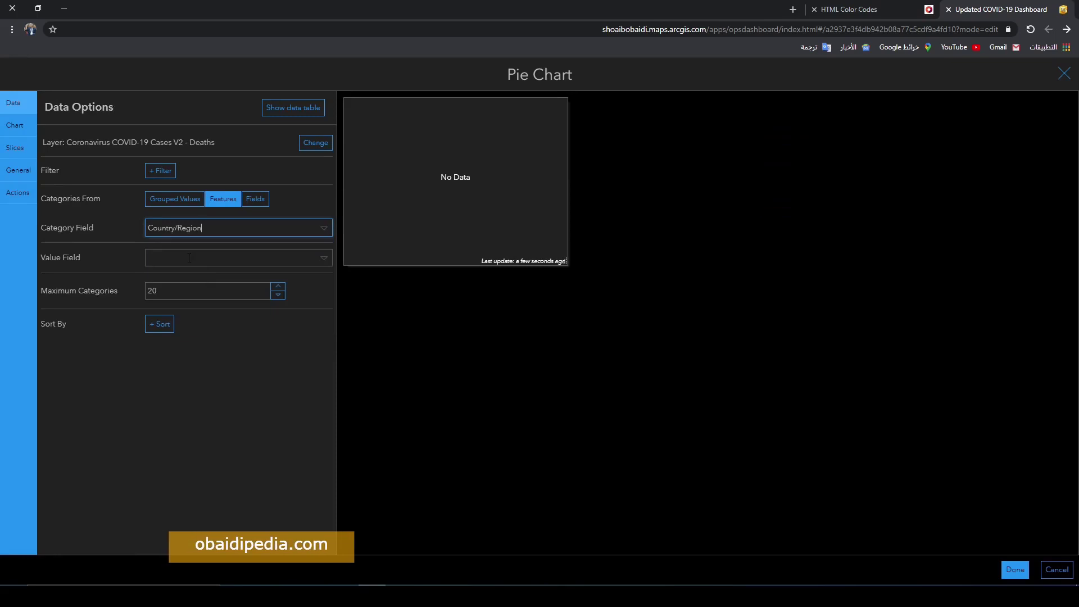
click(319, 258)
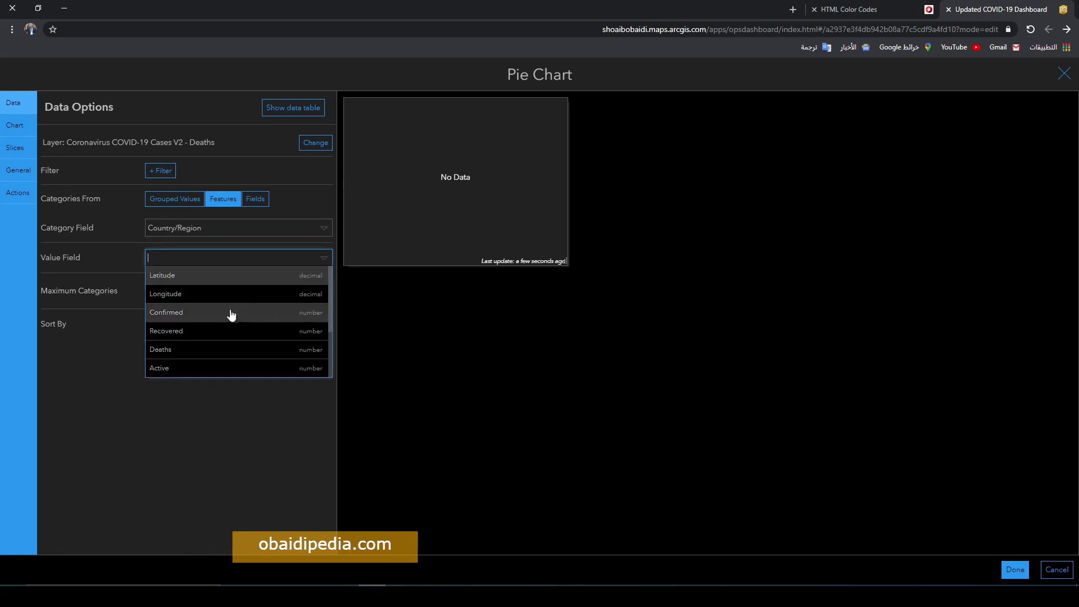
click(220, 350)
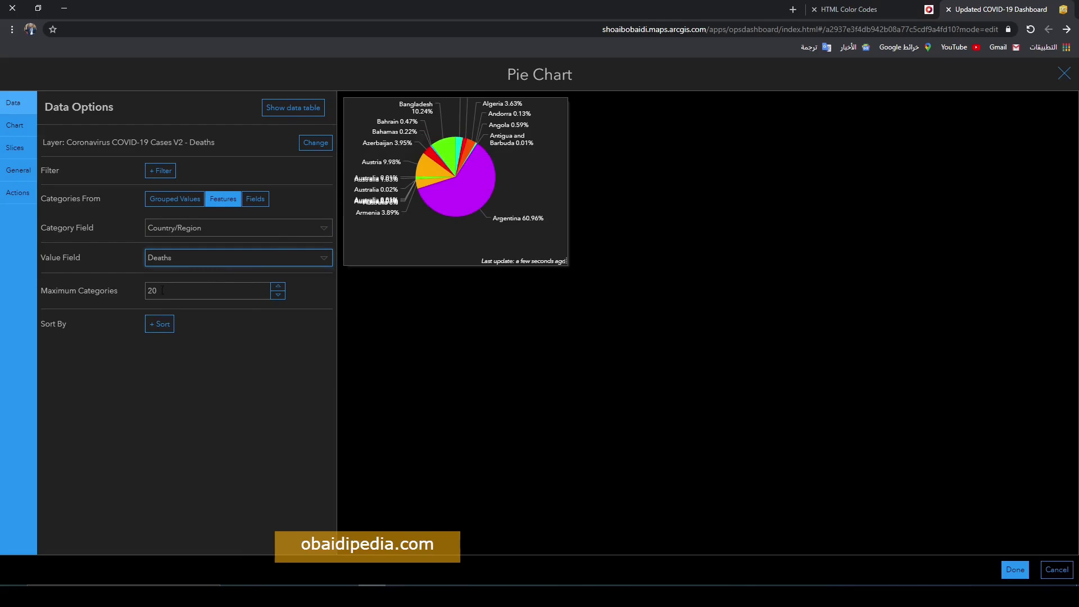
key(Tab)
text(7)
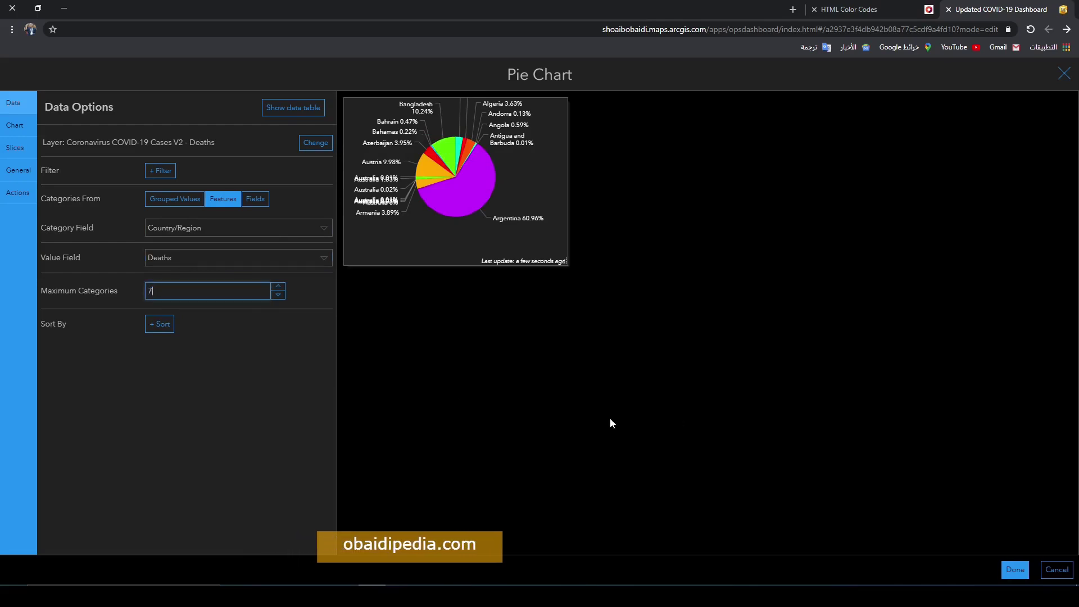
click(280, 328)
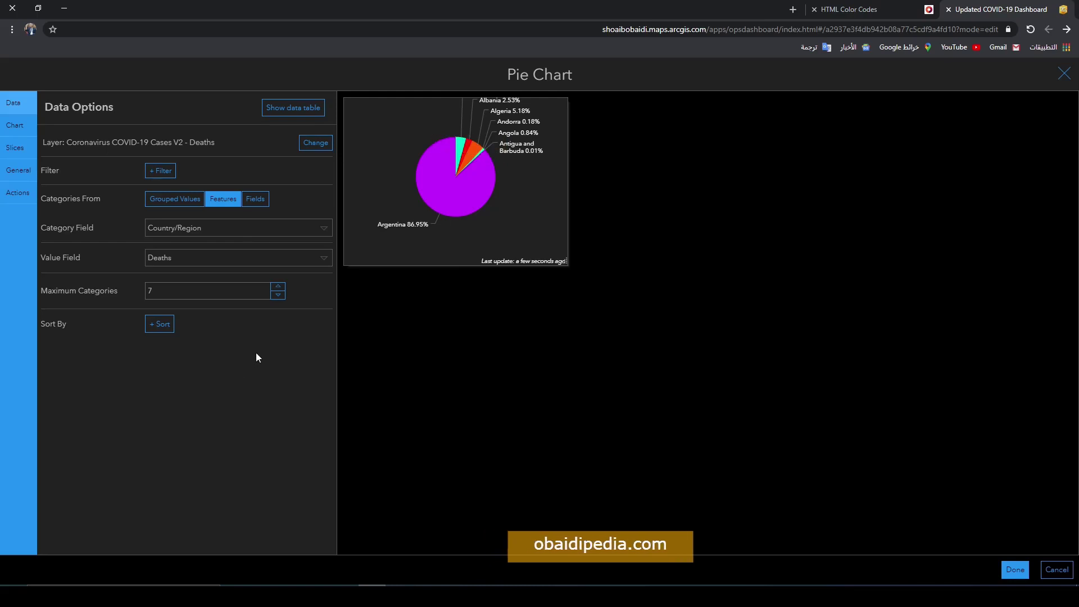
Step: Filter the chart to Country/Region equal Afghanistan, with an OR condition for Finland
click(161, 172)
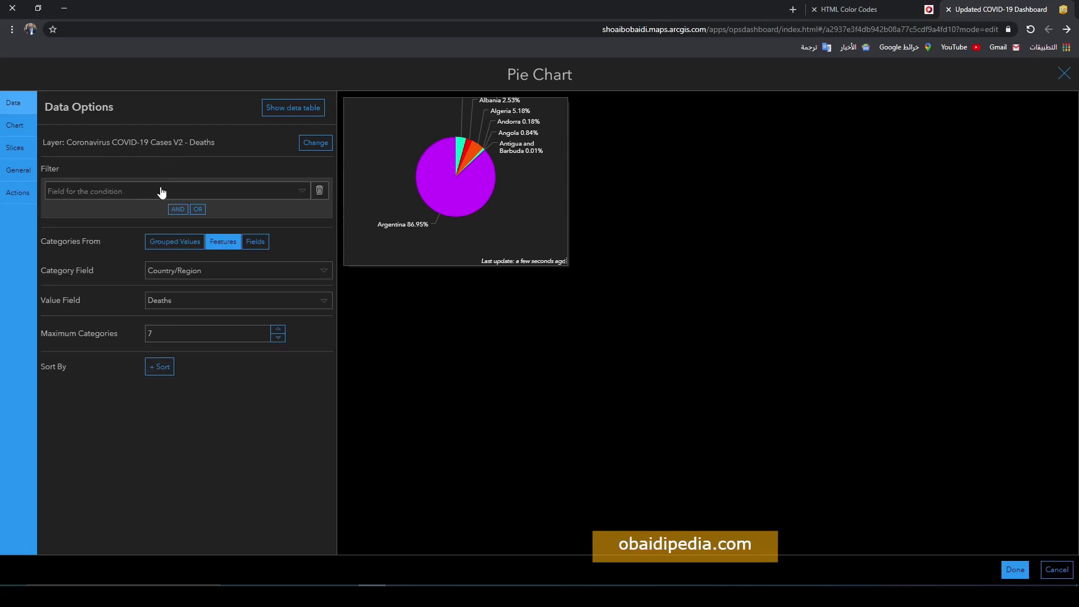
click(161, 190)
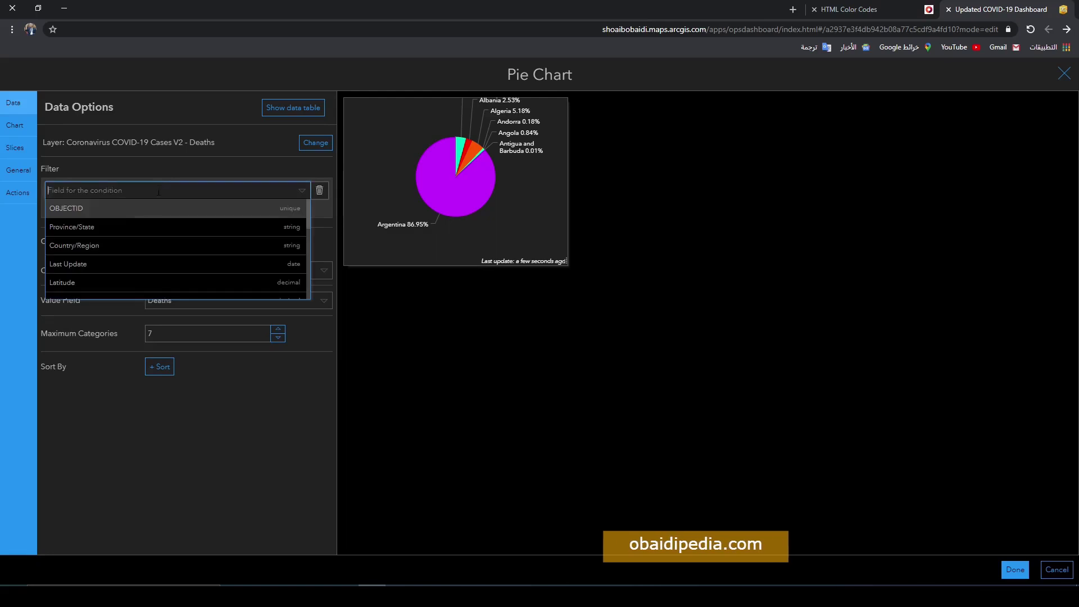
click(115, 247)
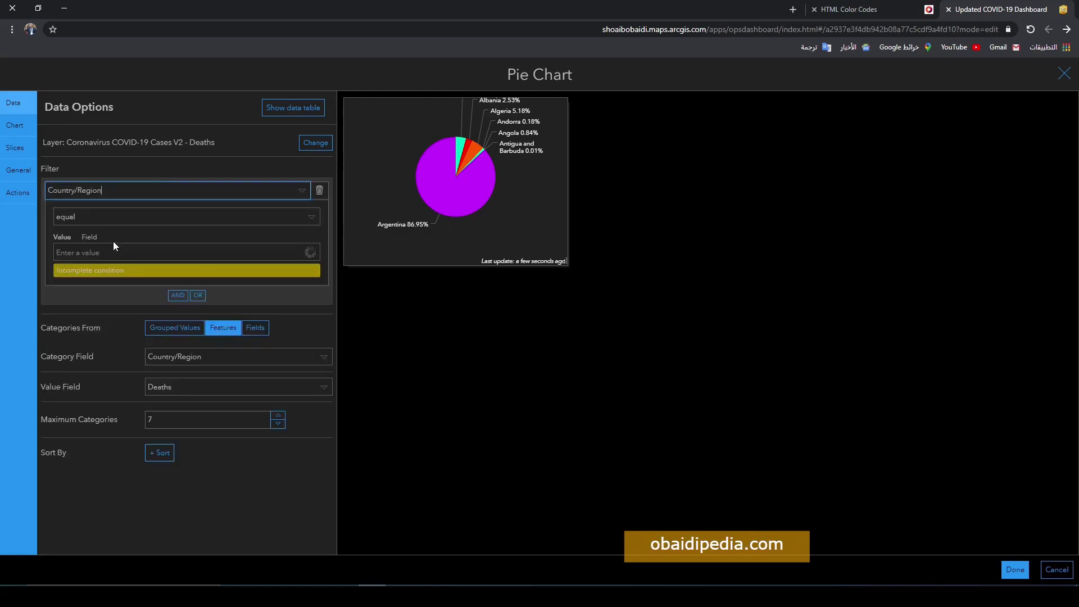
click(87, 254)
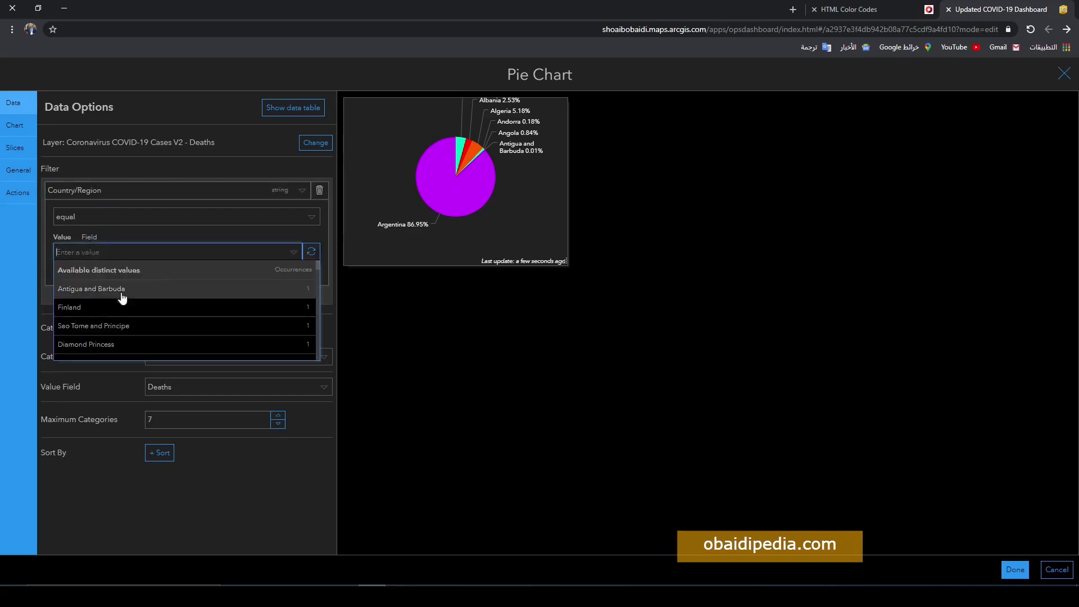
text(af)
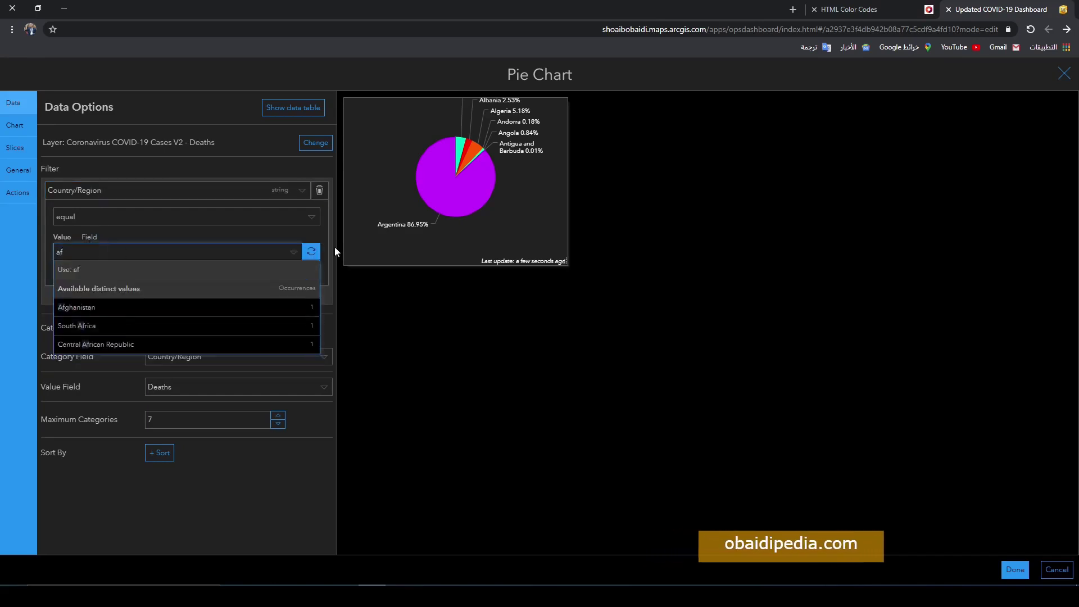
click(76, 307)
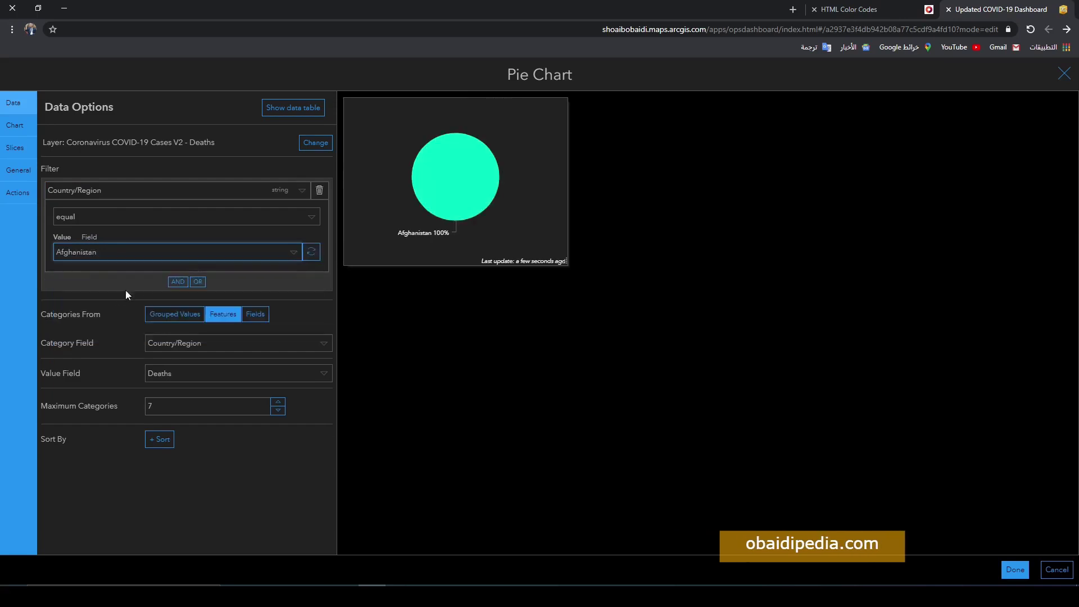
click(199, 282)
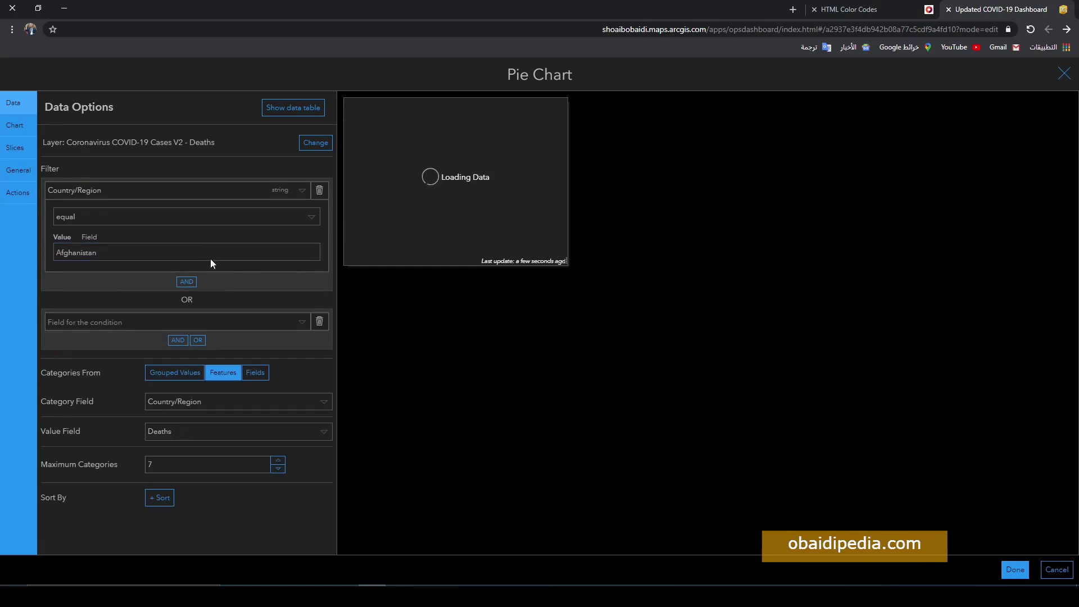
click(169, 321)
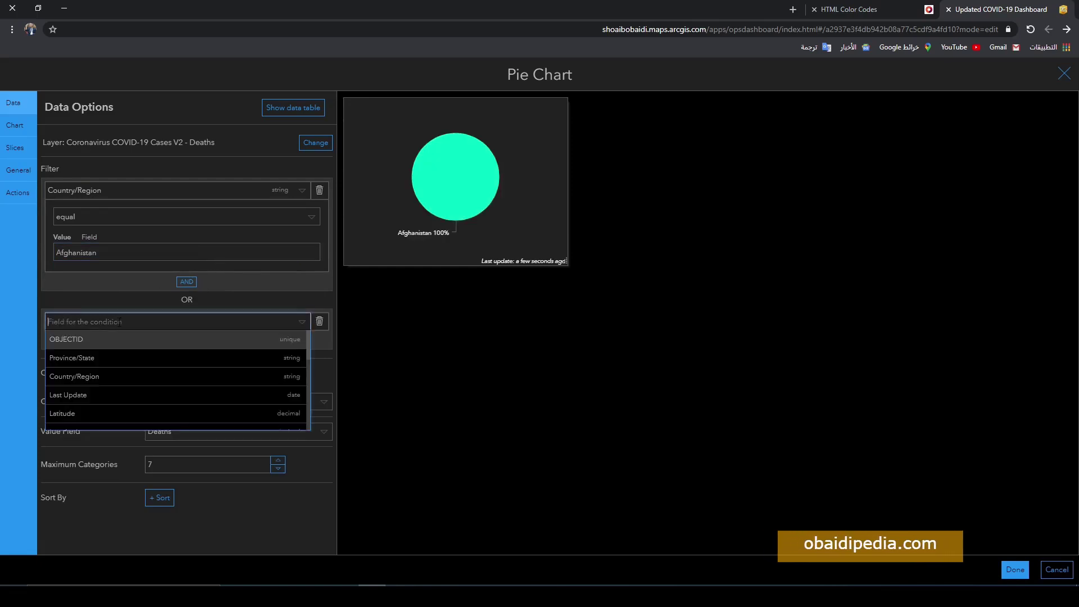
click(92, 371)
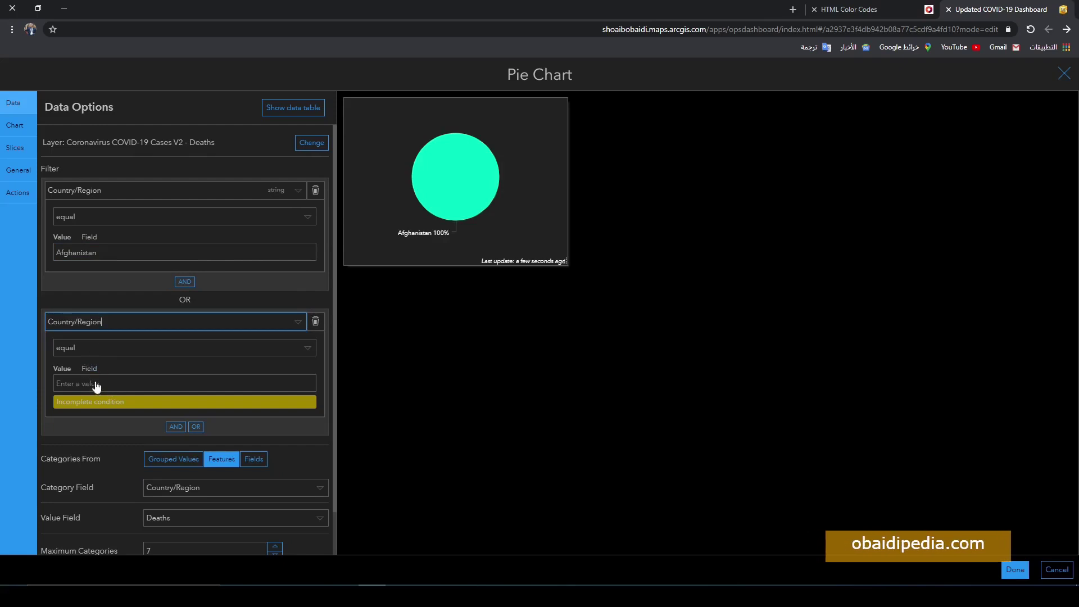
click(93, 384)
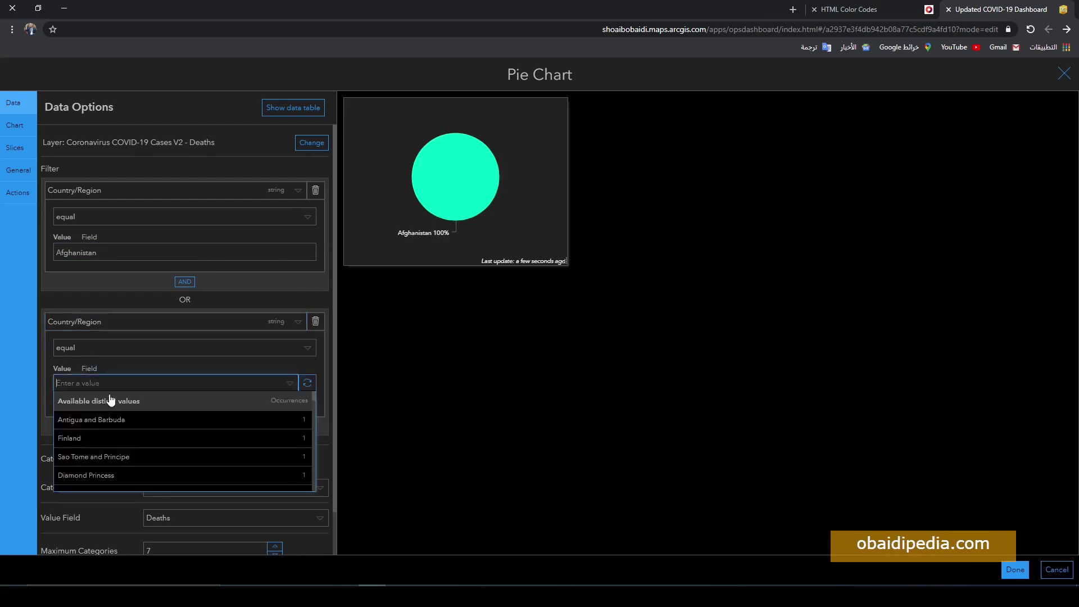
click(127, 437)
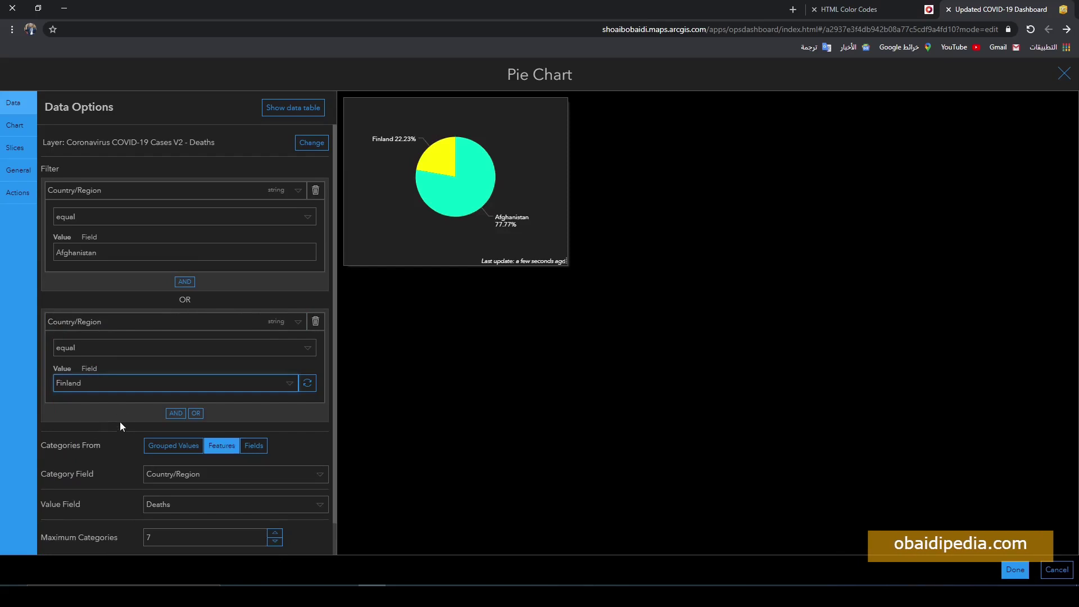
Step: Add OR Country/Region filter conditions for Egypt and New Zealand
click(196, 413)
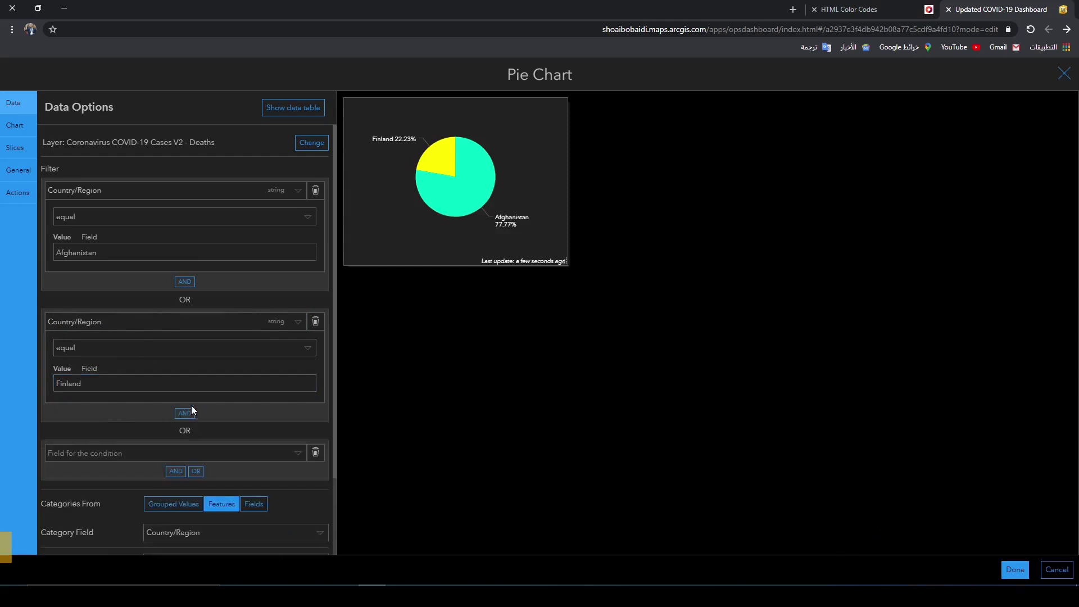
scroll(109, 424, down, 2)
click(110, 358)
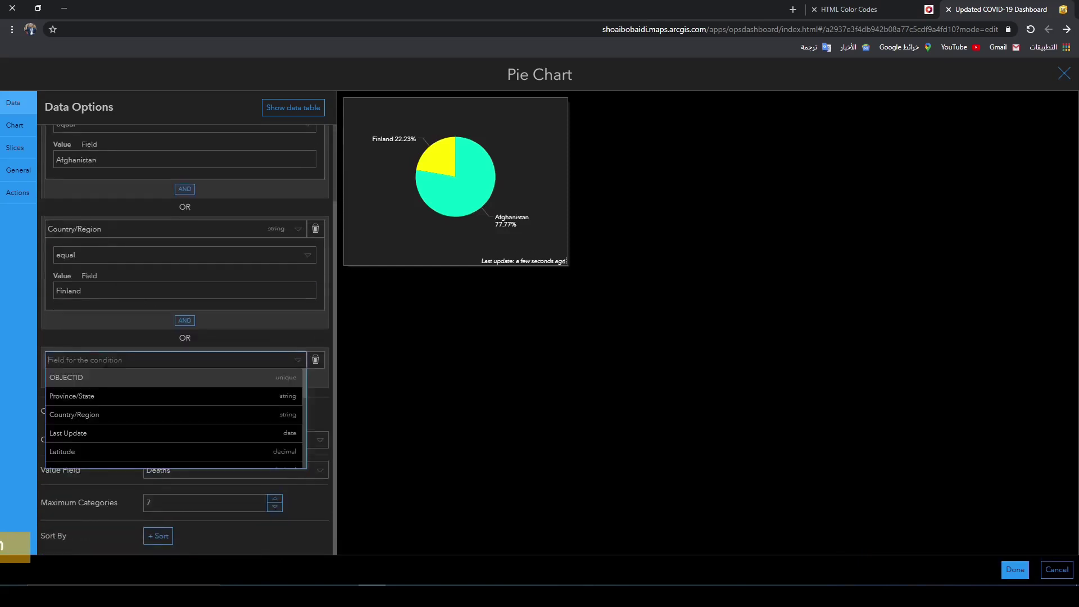
click(96, 412)
scroll(106, 405, down, 2)
click(99, 335)
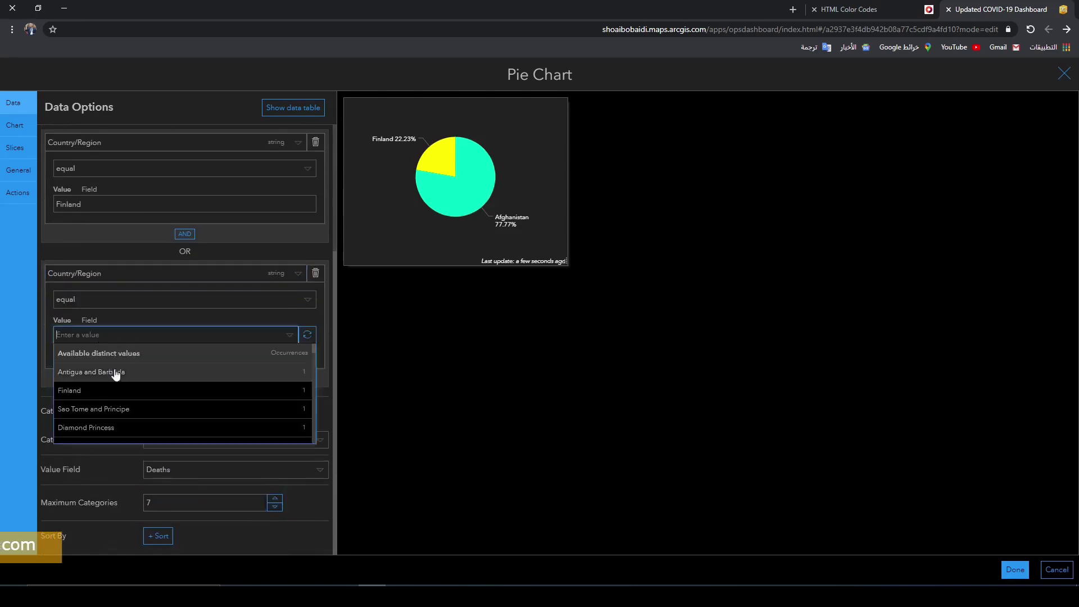
scroll(115, 396, down, 2)
scroll(117, 413, down, 1)
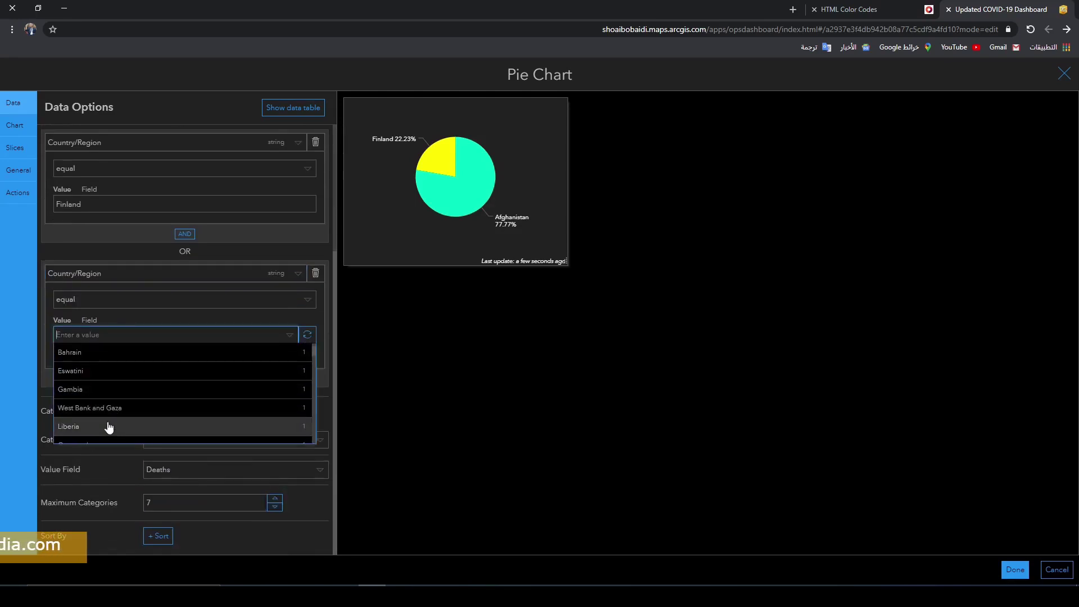
scroll(106, 426, down, 1)
scroll(106, 428, down, 1)
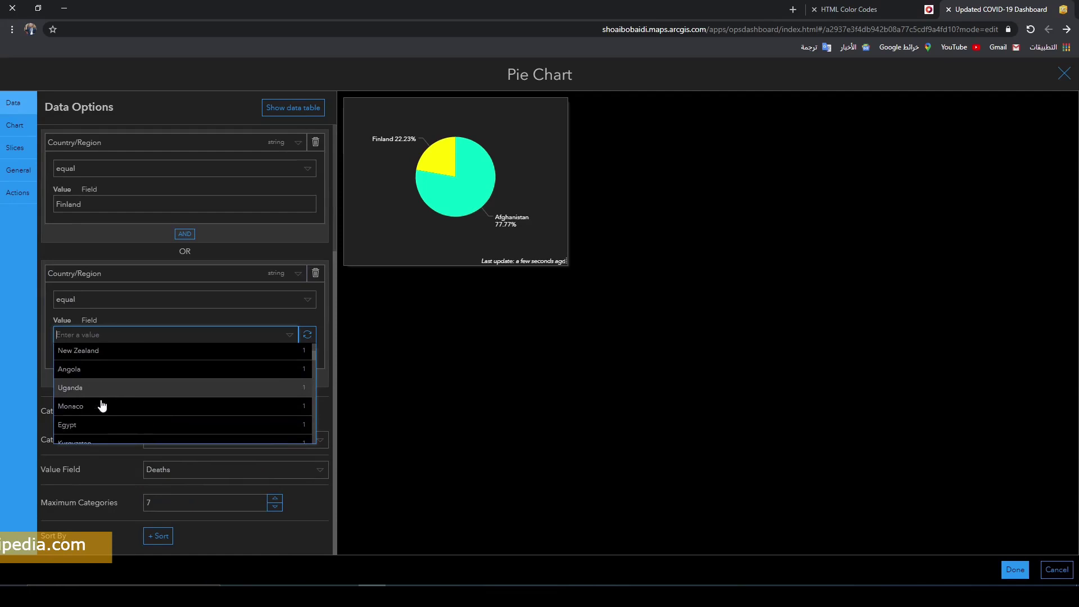
click(99, 425)
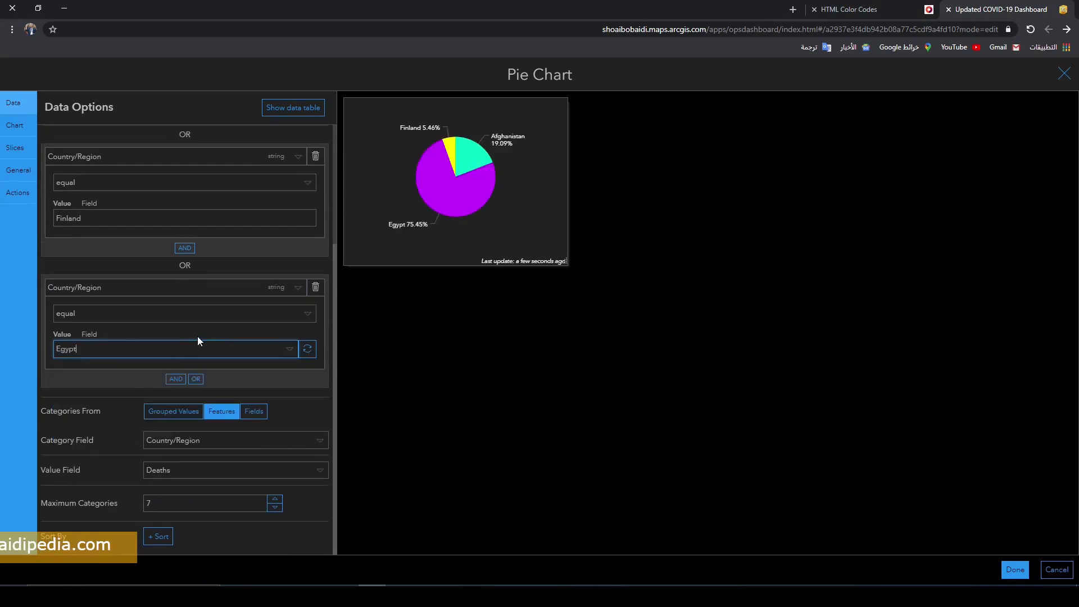
click(196, 379)
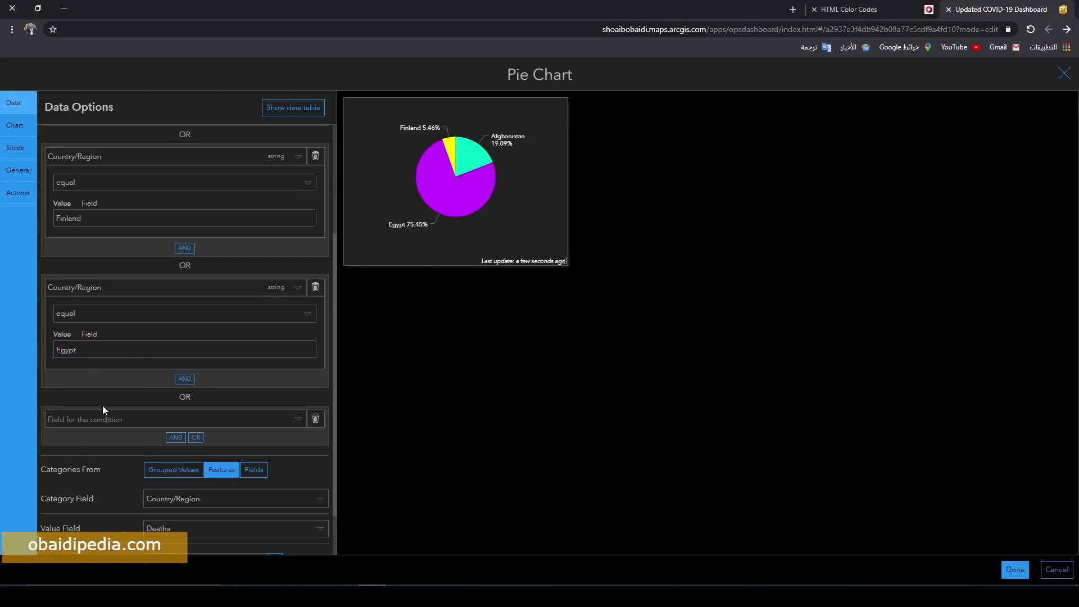
click(117, 418)
scroll(131, 413, down, 3)
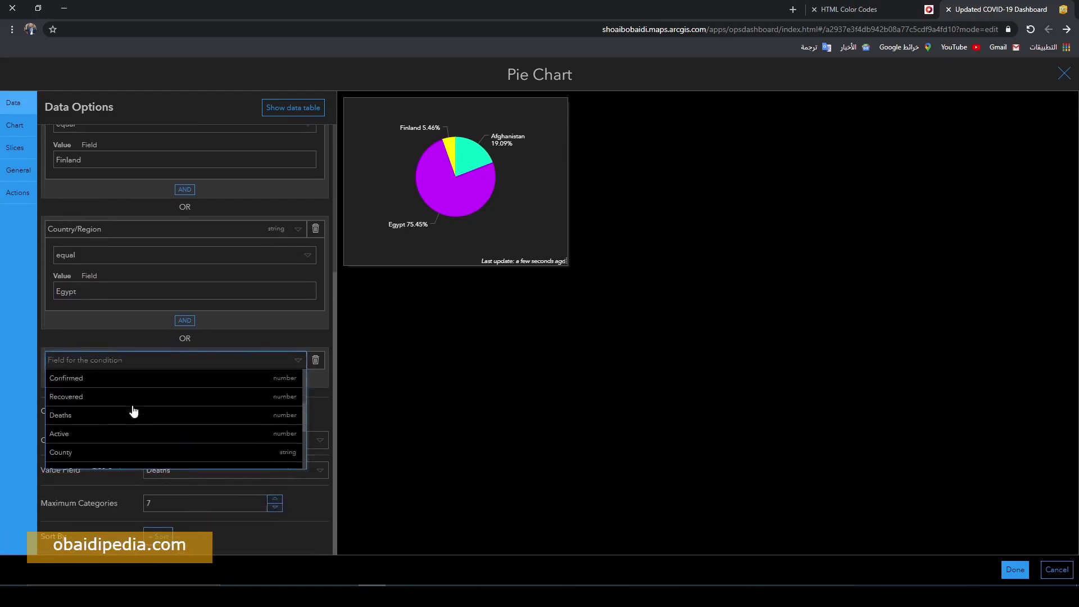
scroll(114, 406, up, 3)
click(103, 412)
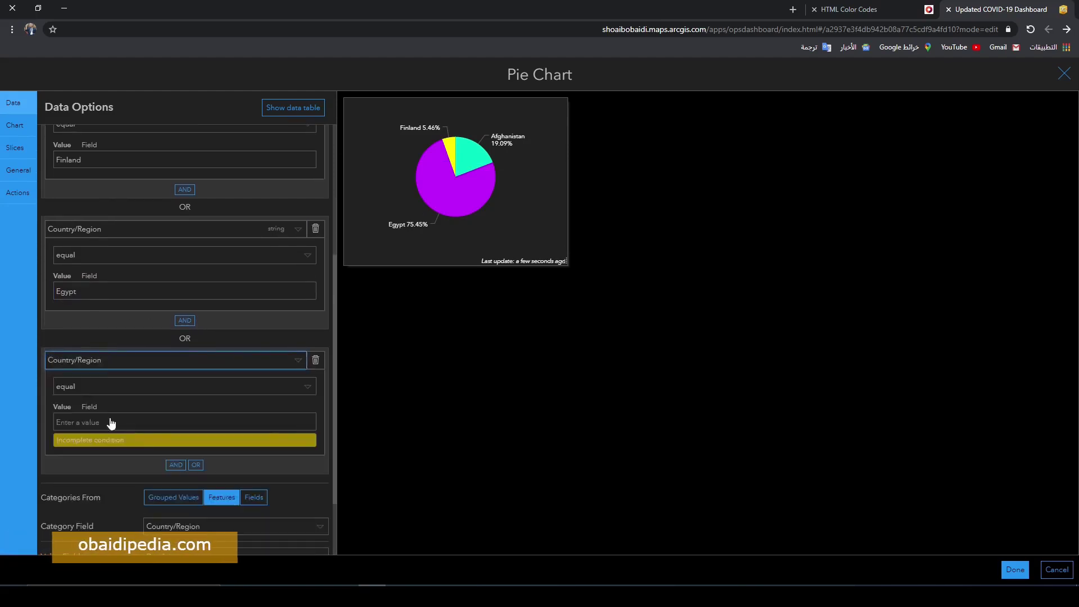
click(110, 421)
scroll(126, 472, down, 5)
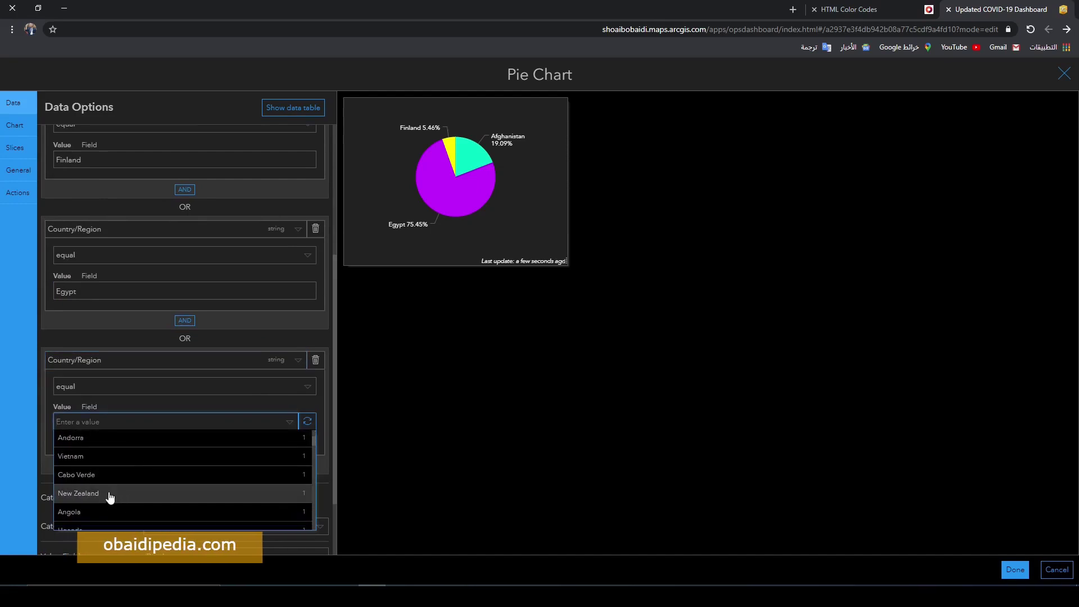
click(113, 485)
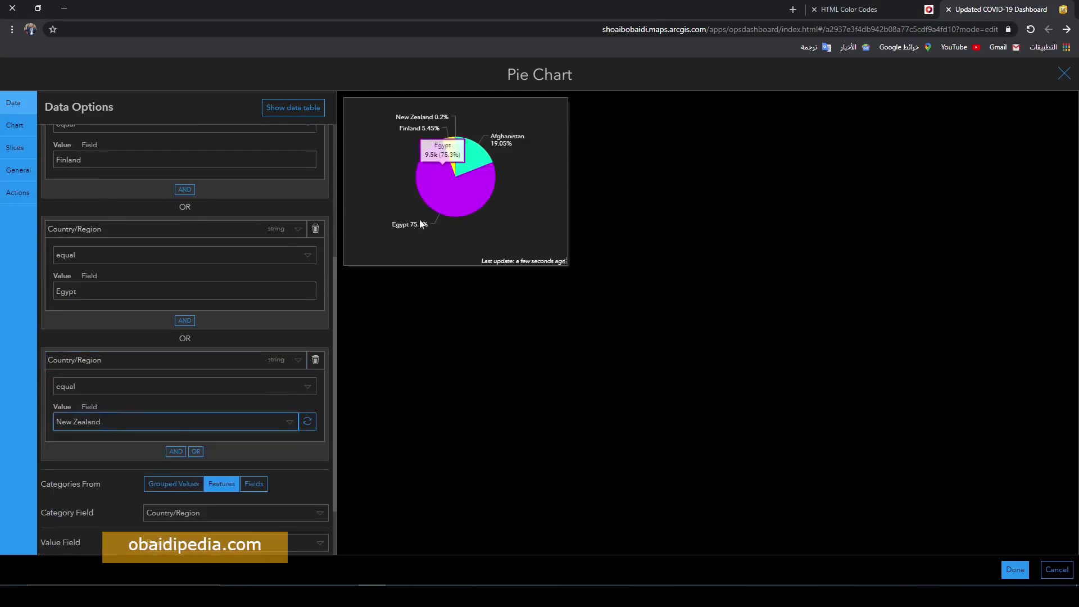
Step: Add OR Country/Region filter conditions for Burma and Kuwait
click(195, 451)
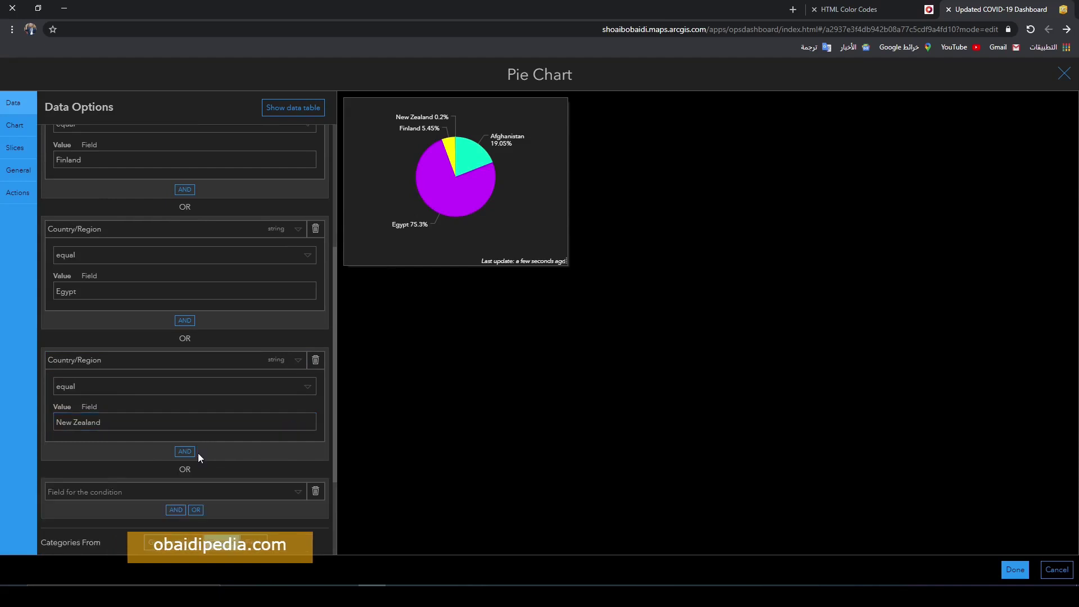
click(148, 491)
scroll(116, 493, down, 2)
scroll(116, 494, up, 1)
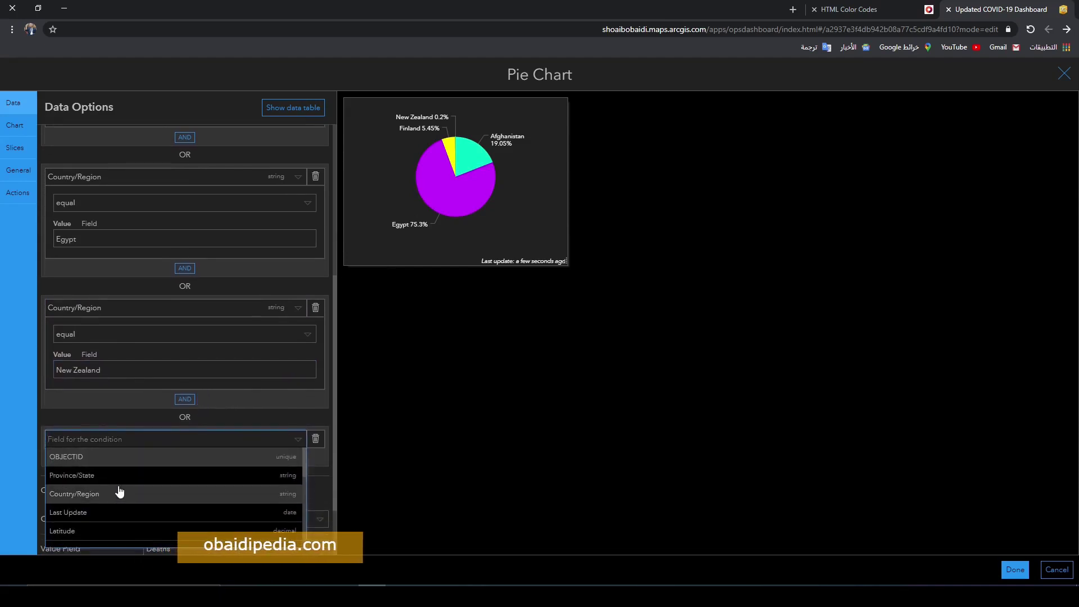
click(119, 492)
scroll(134, 478, down, 3)
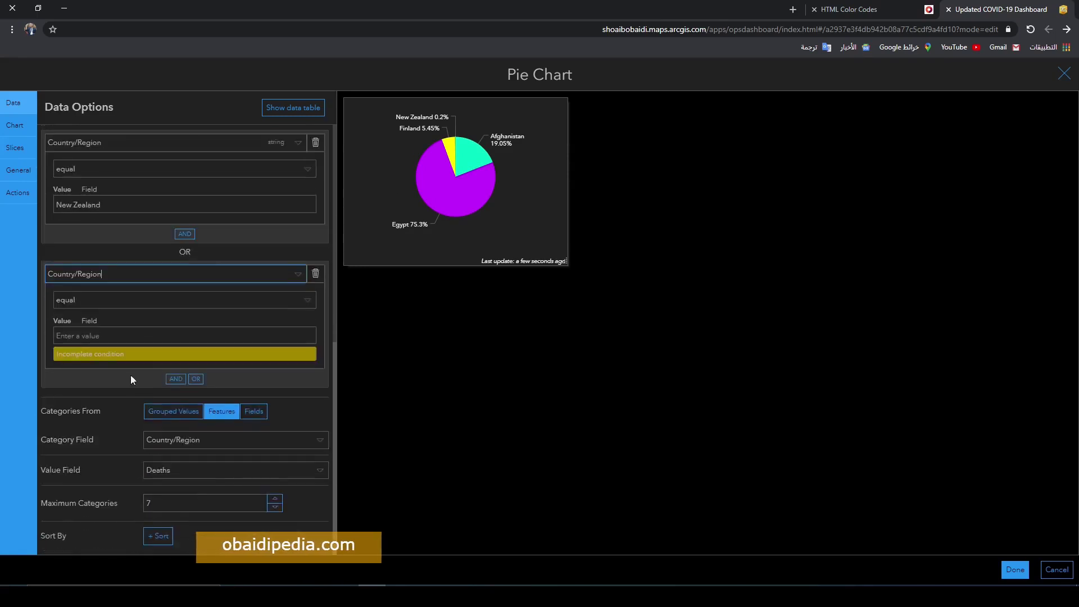
click(129, 335)
scroll(140, 436, down, 3)
scroll(130, 429, down, 3)
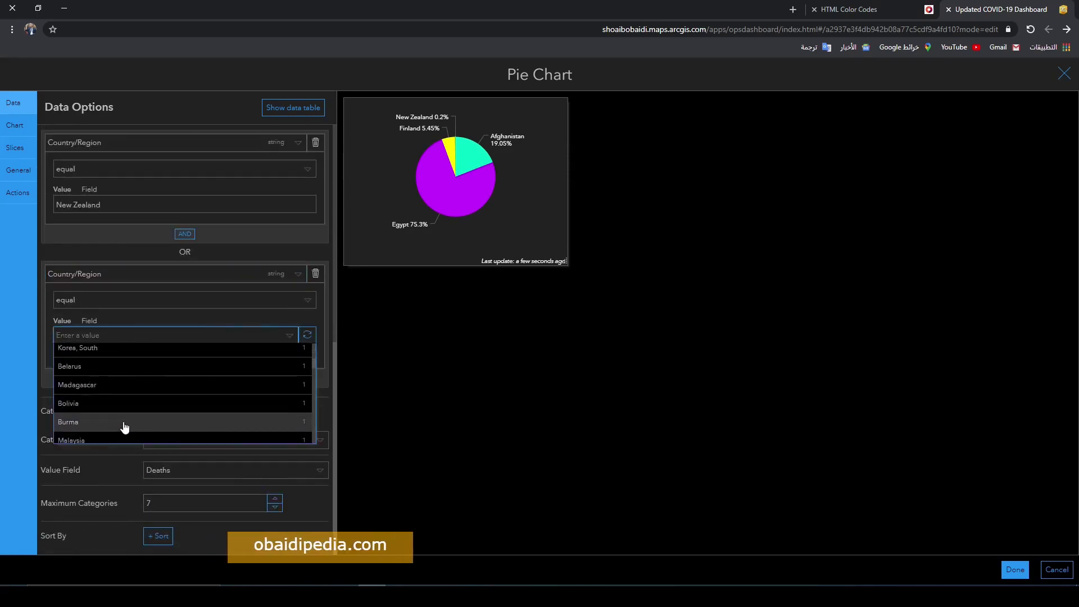
click(124, 424)
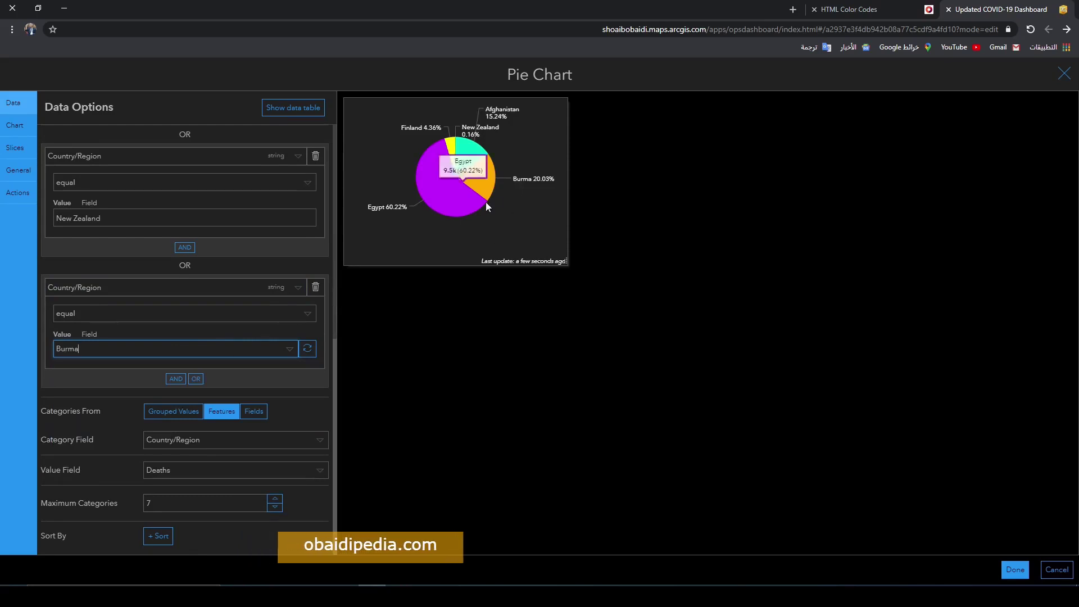
mouse_move(455, 151)
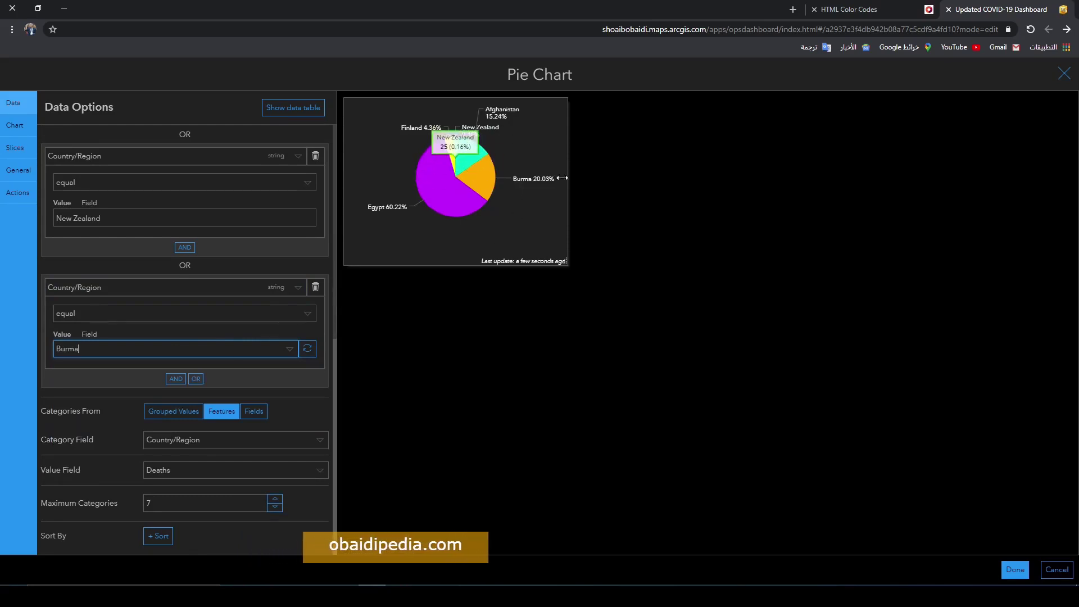
click(196, 378)
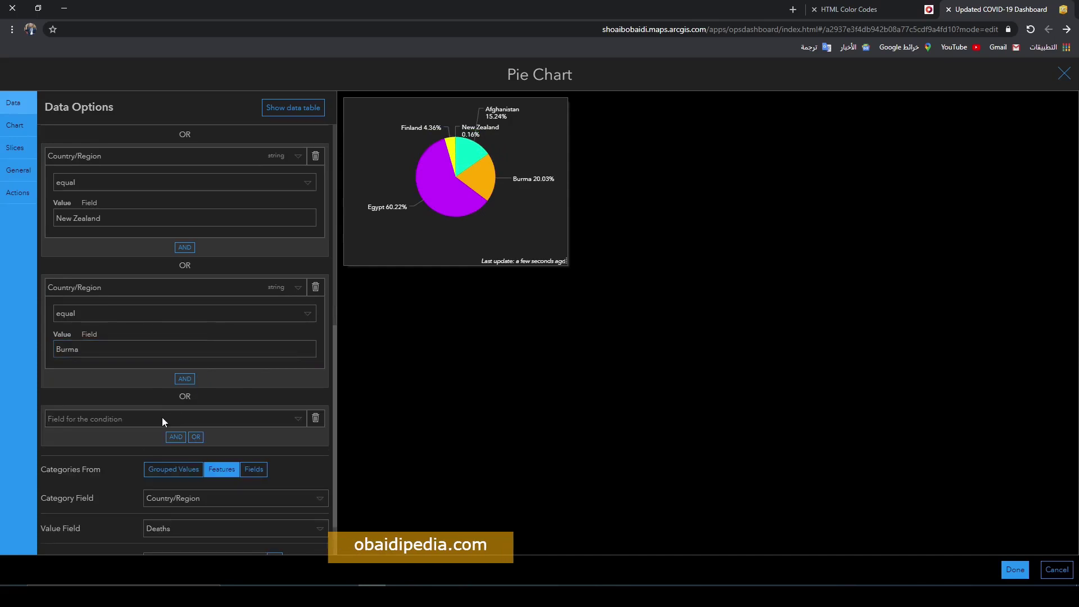
click(106, 419)
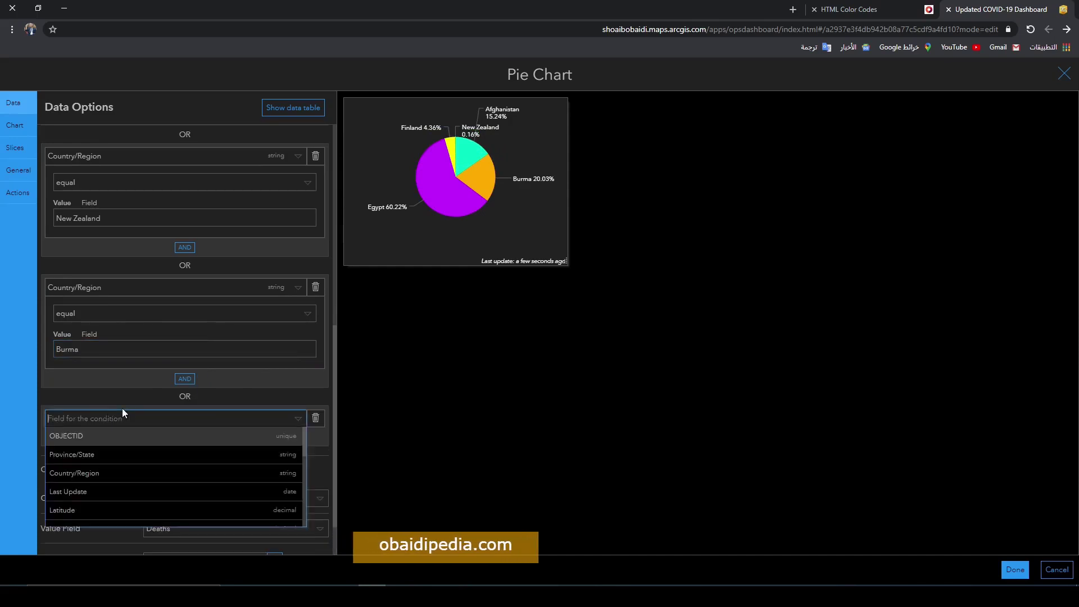
click(100, 472)
scroll(106, 466, down, 2)
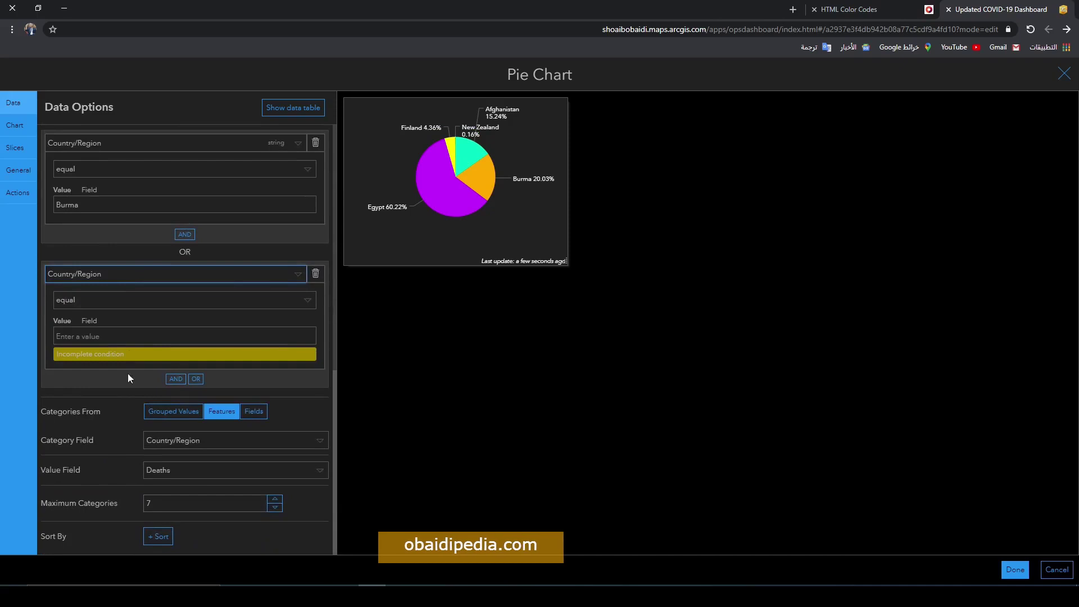
click(127, 337)
scroll(127, 396, down, 5)
scroll(127, 422, down, 3)
scroll(127, 426, down, 3)
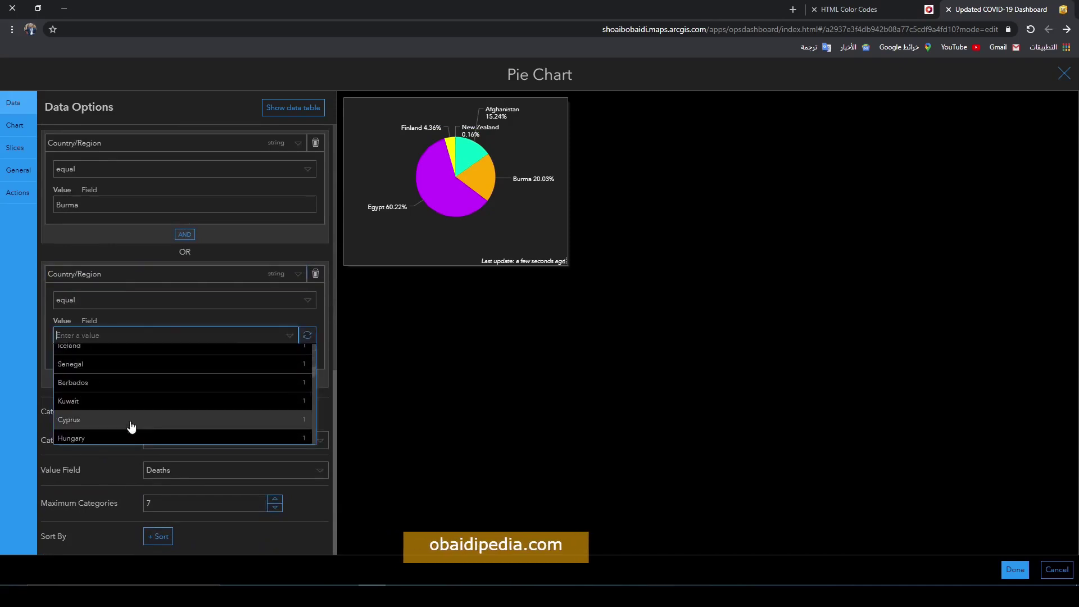
click(87, 401)
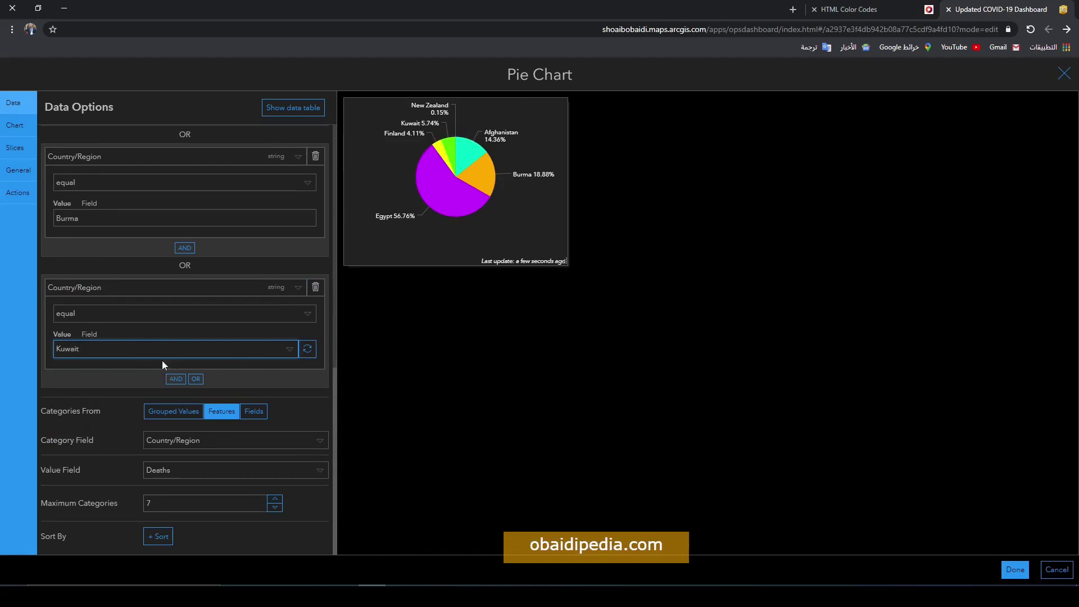
Step: Add a final OR Country/Region filter condition for Cuba
click(197, 378)
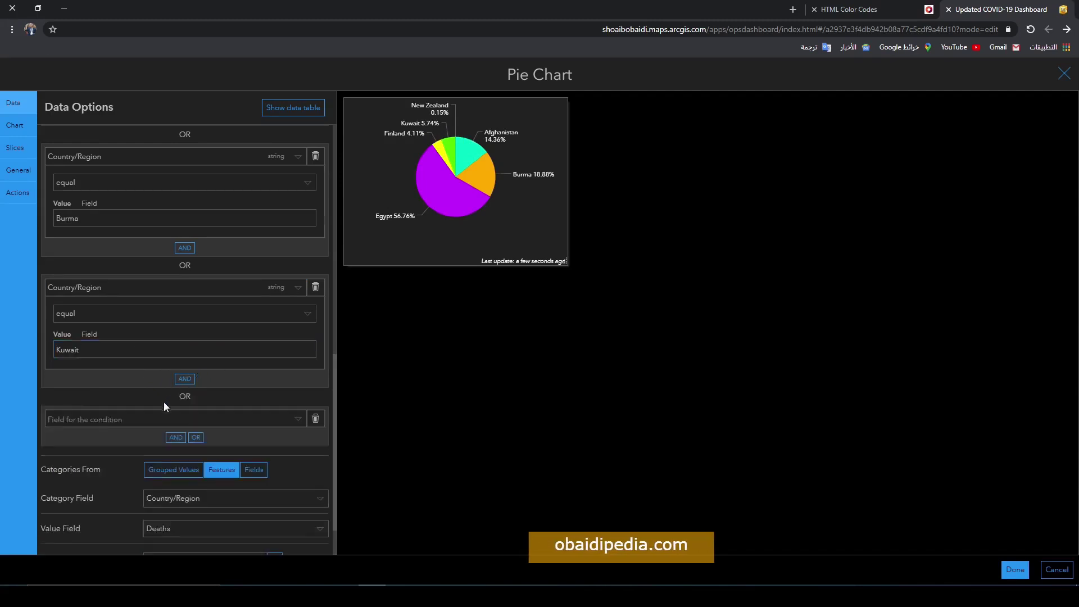
click(131, 361)
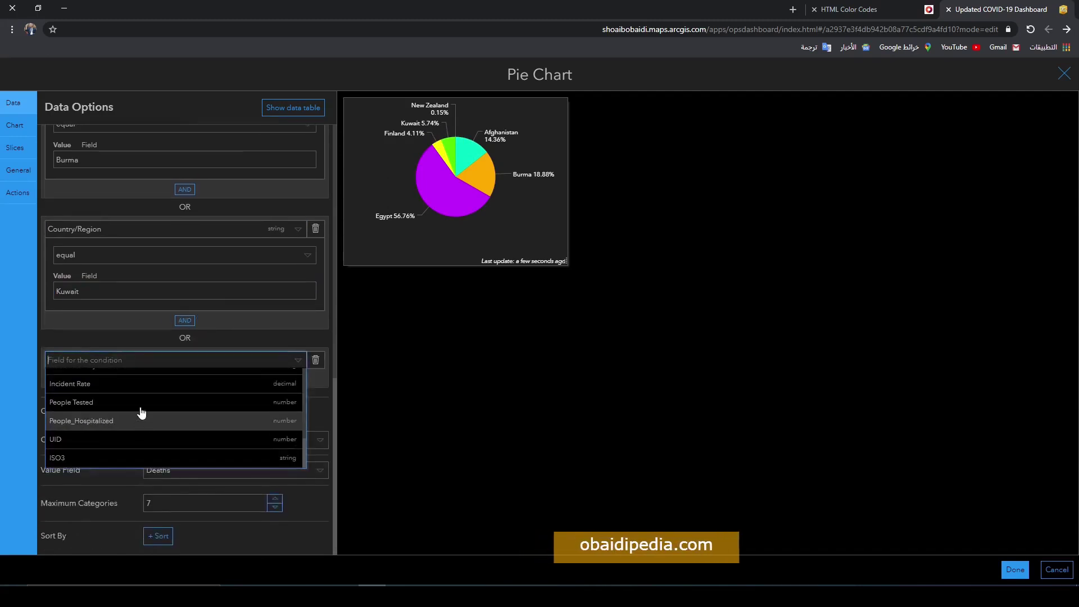
click(117, 415)
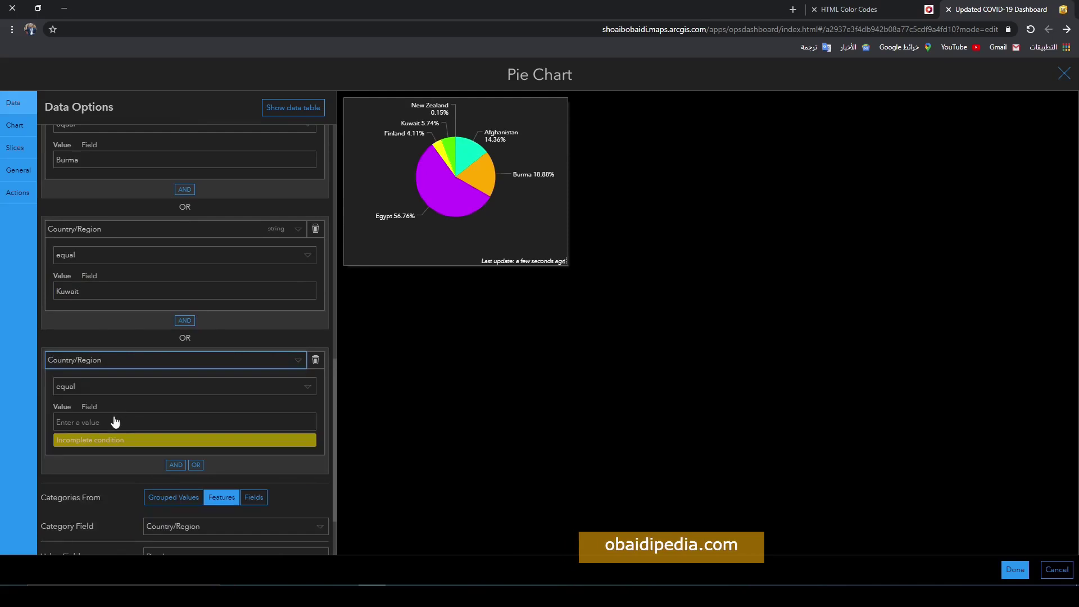
click(119, 422)
scroll(140, 447, down, 2)
scroll(94, 458, down, 1)
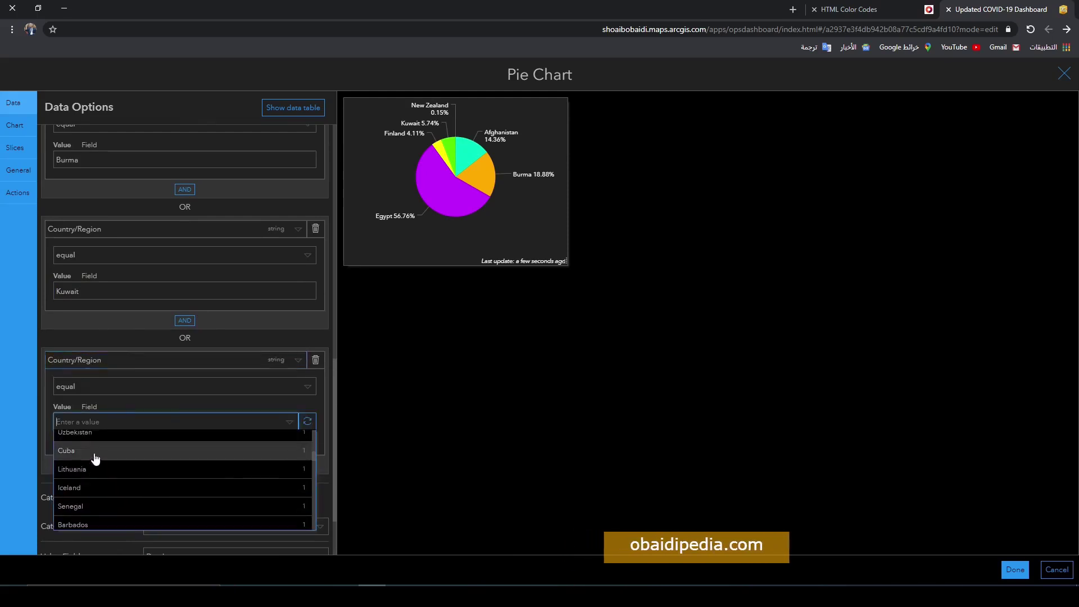
click(95, 453)
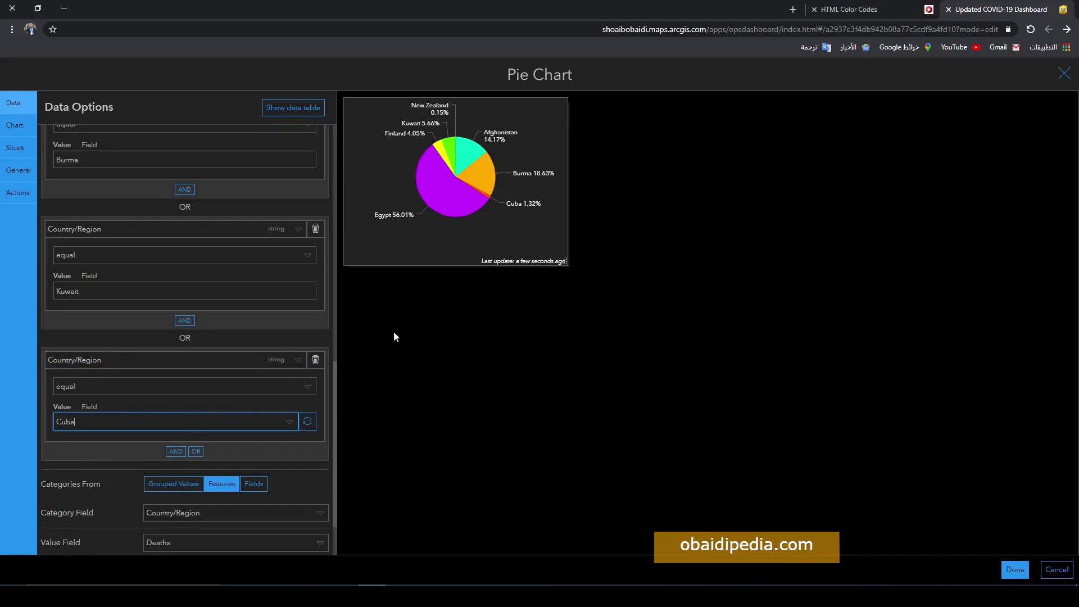
scroll(232, 377, down, 2)
scroll(244, 454, down, 1)
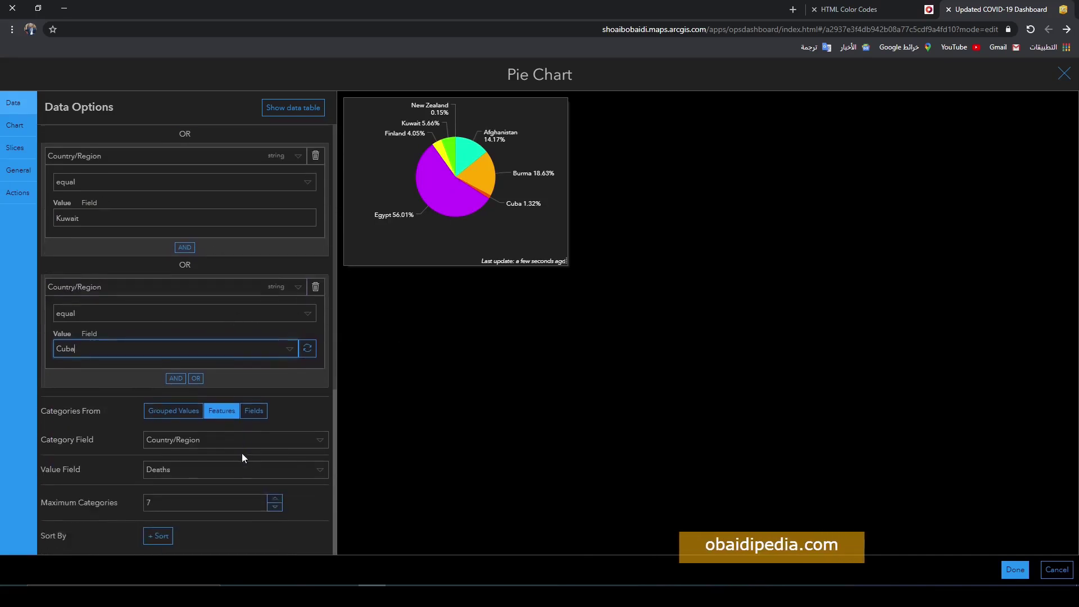
click(414, 307)
mouse_move(447, 186)
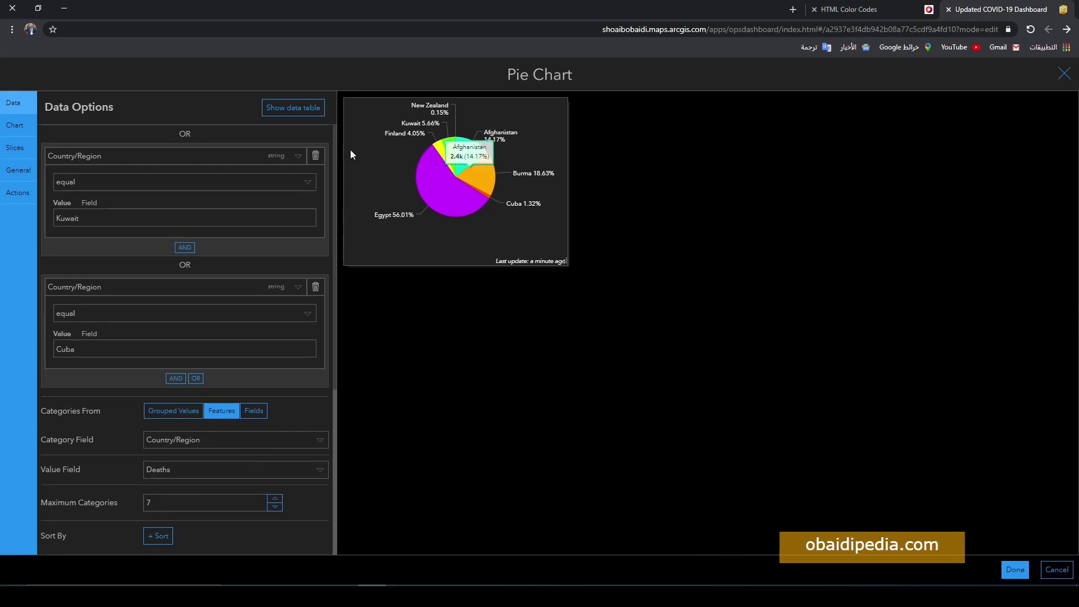
Step: Label each pie slice with its death count value, such as Egypt 9.5k
click(19, 148)
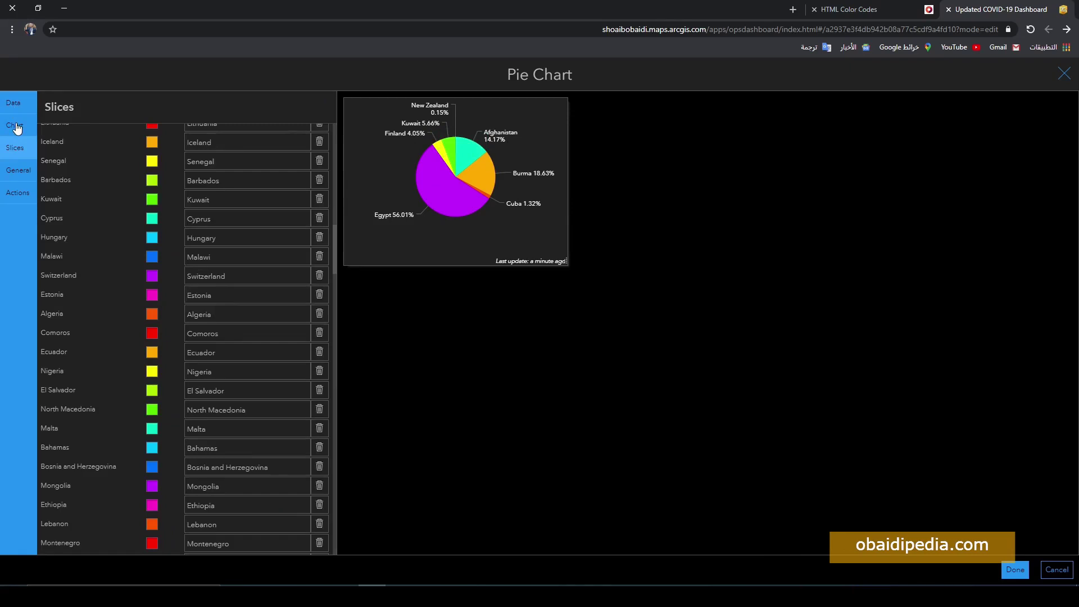
click(15, 135)
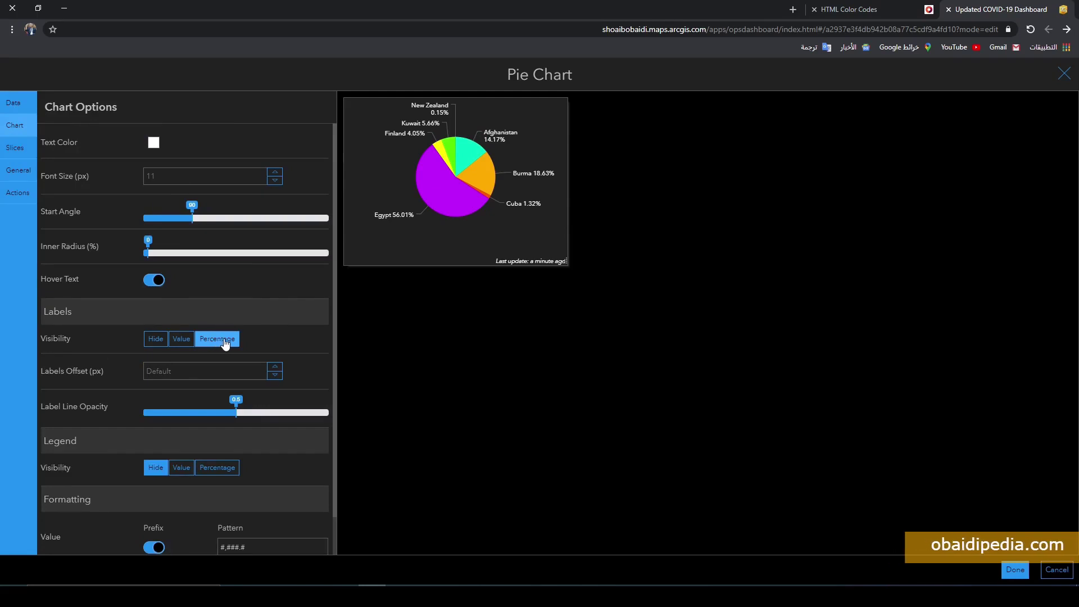
click(183, 340)
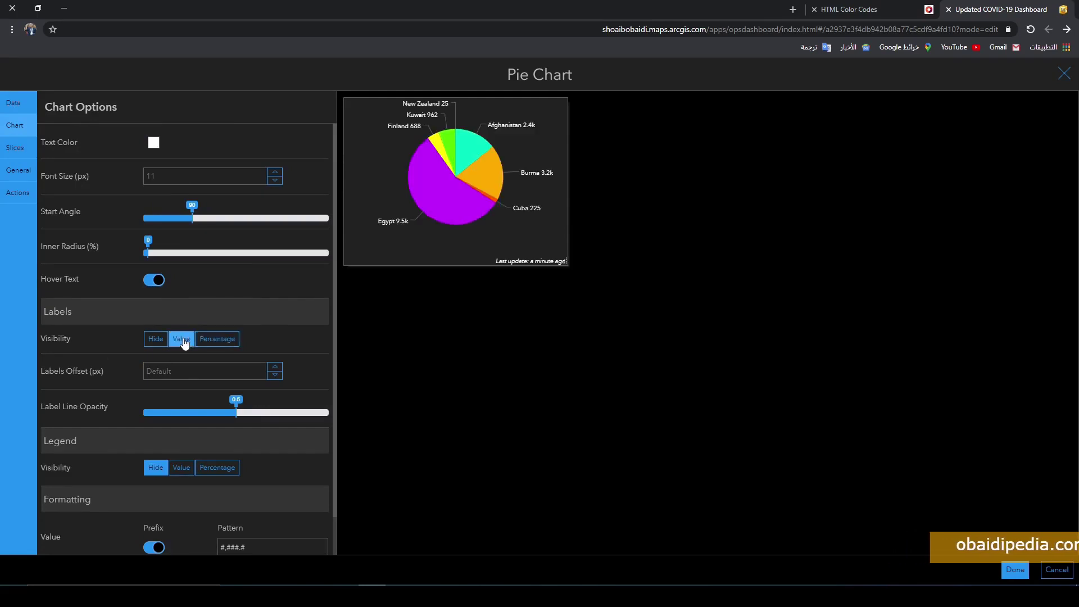
click(157, 339)
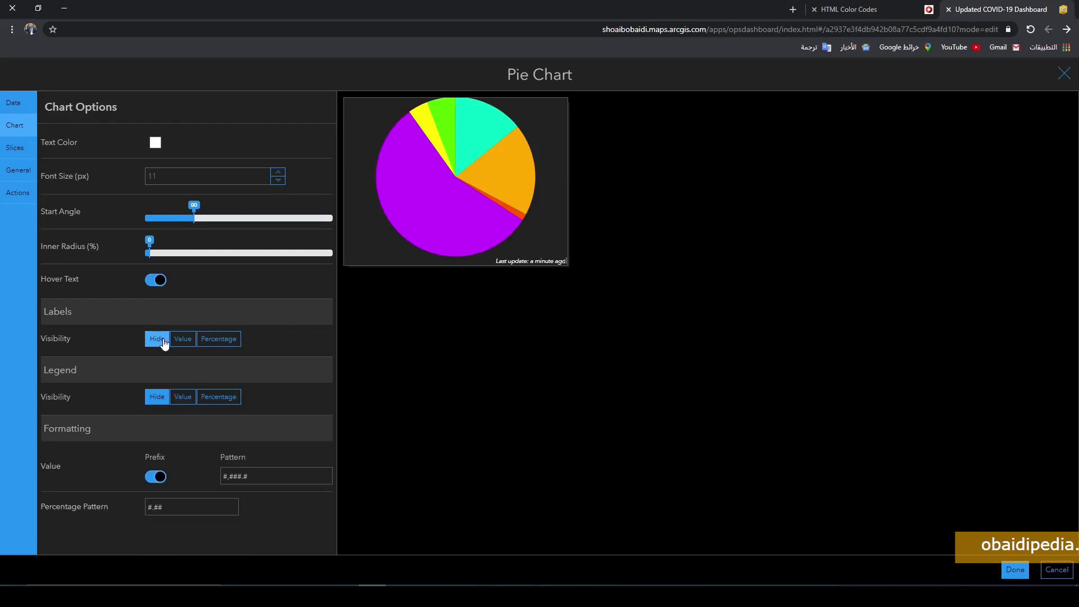
click(181, 339)
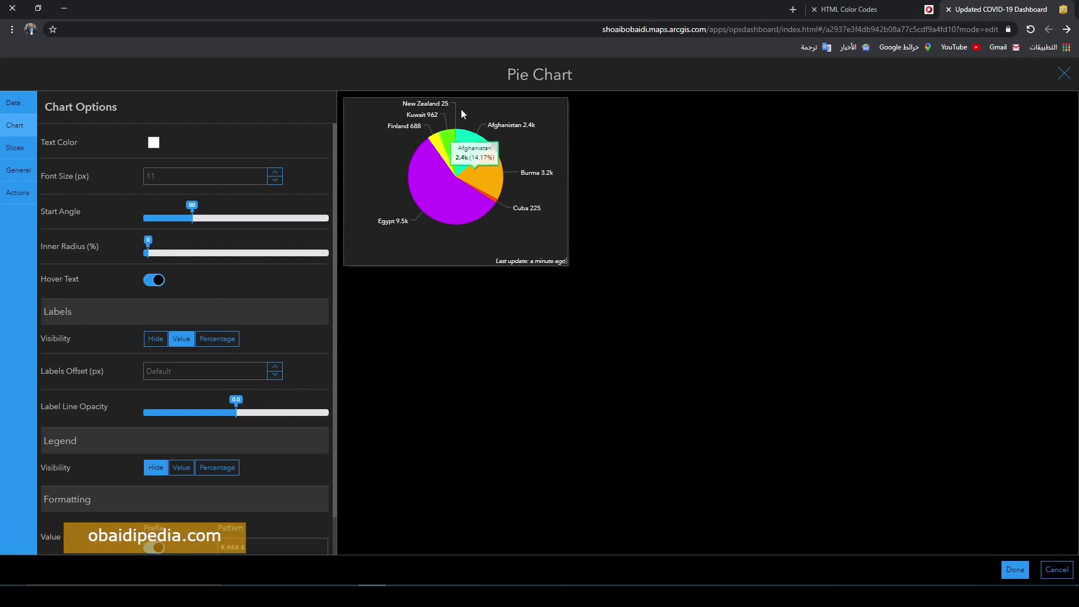
mouse_move(445, 141)
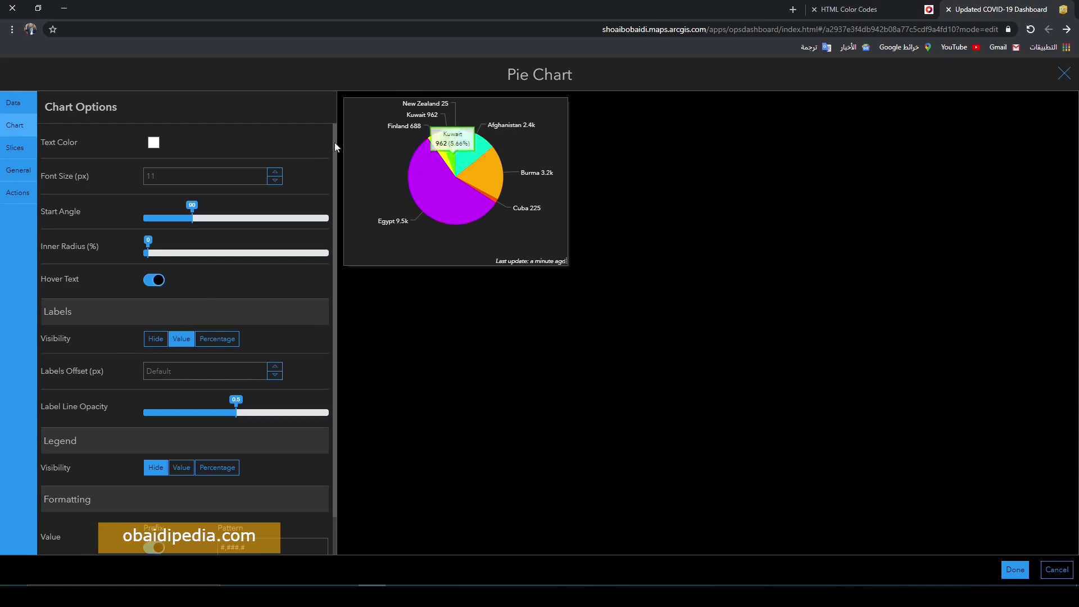
click(18, 171)
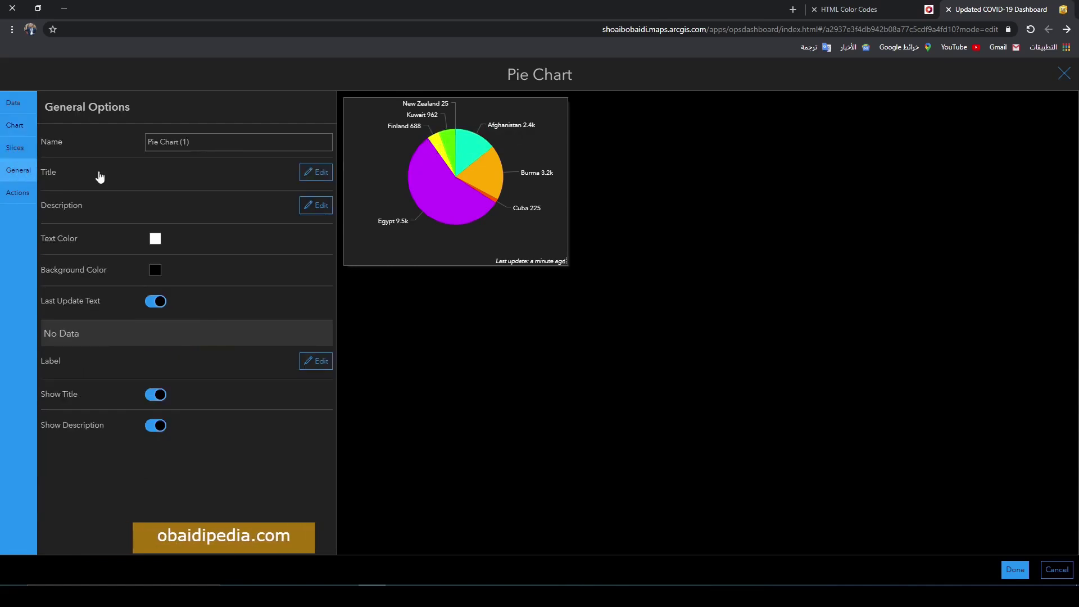
Step: Title the chart 'Country based Death Cases' in bold, centred text
click(316, 172)
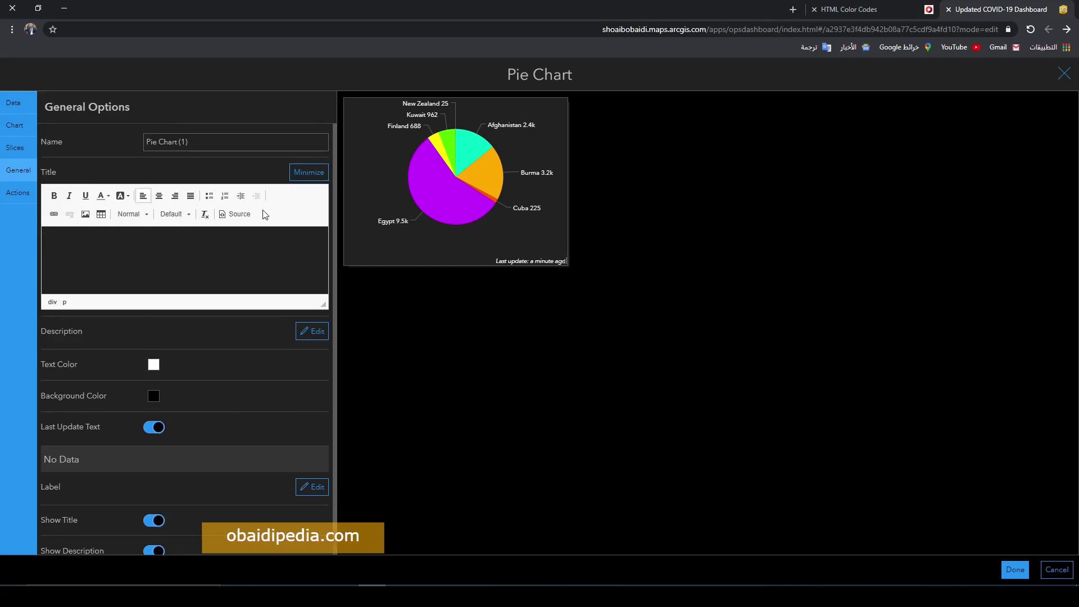
text(Coun)
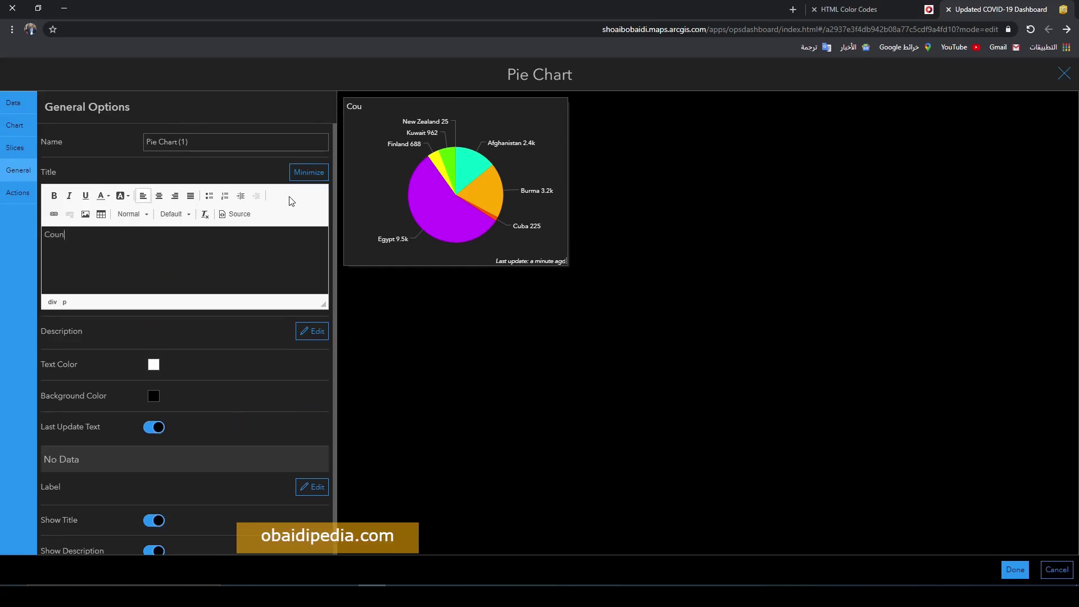
text(try based )
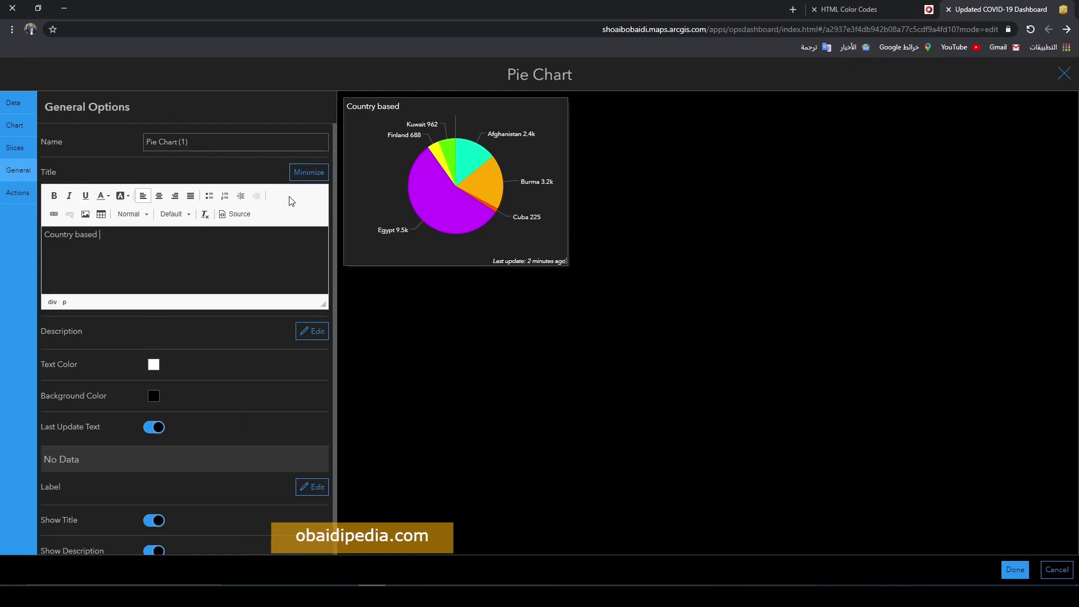
text(Death )
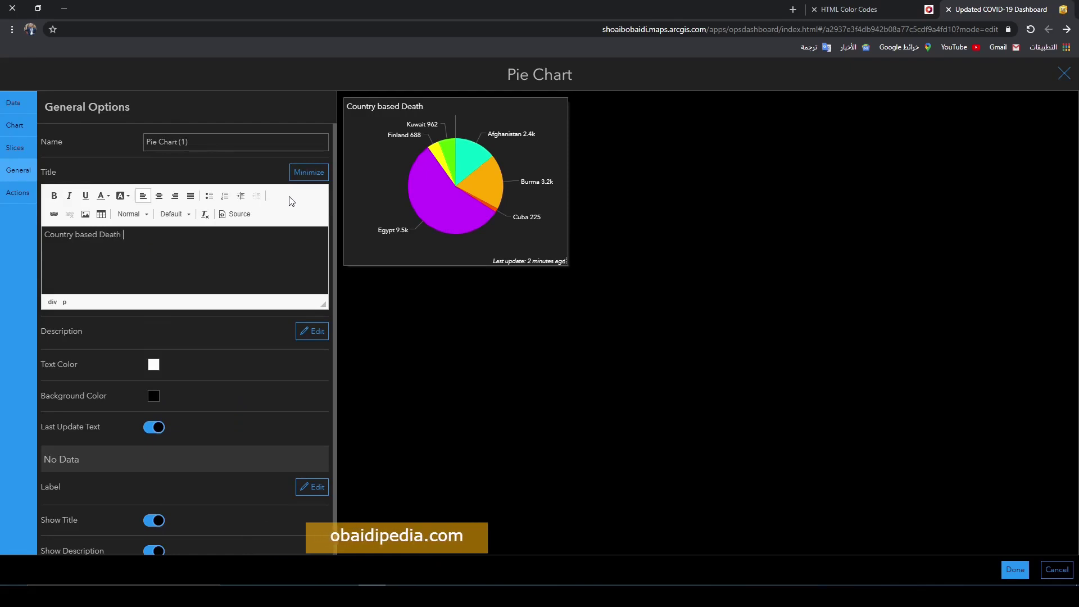
text(Cas)
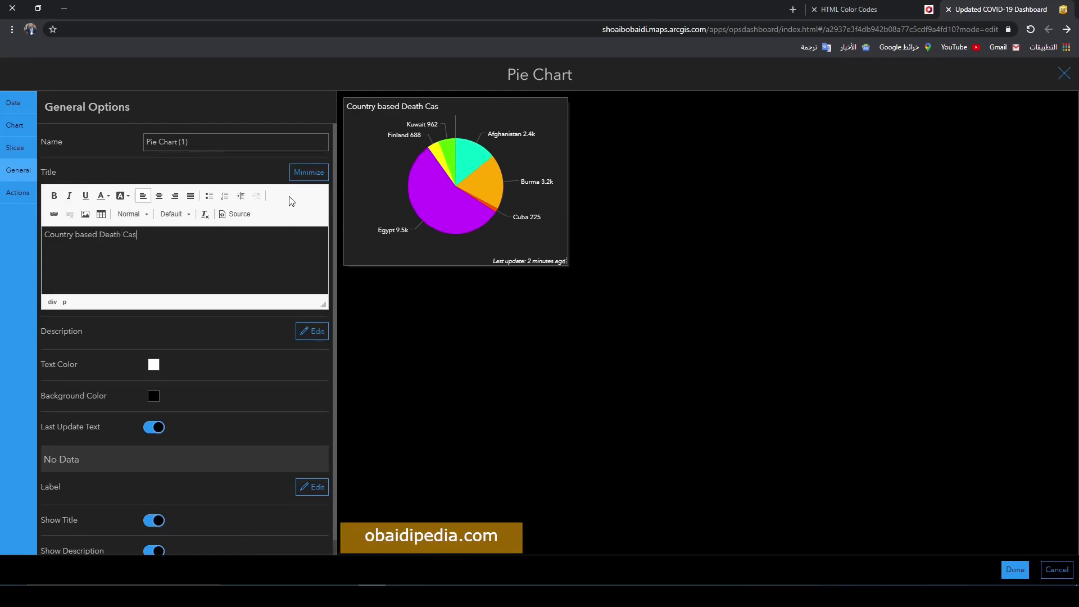
text(es)
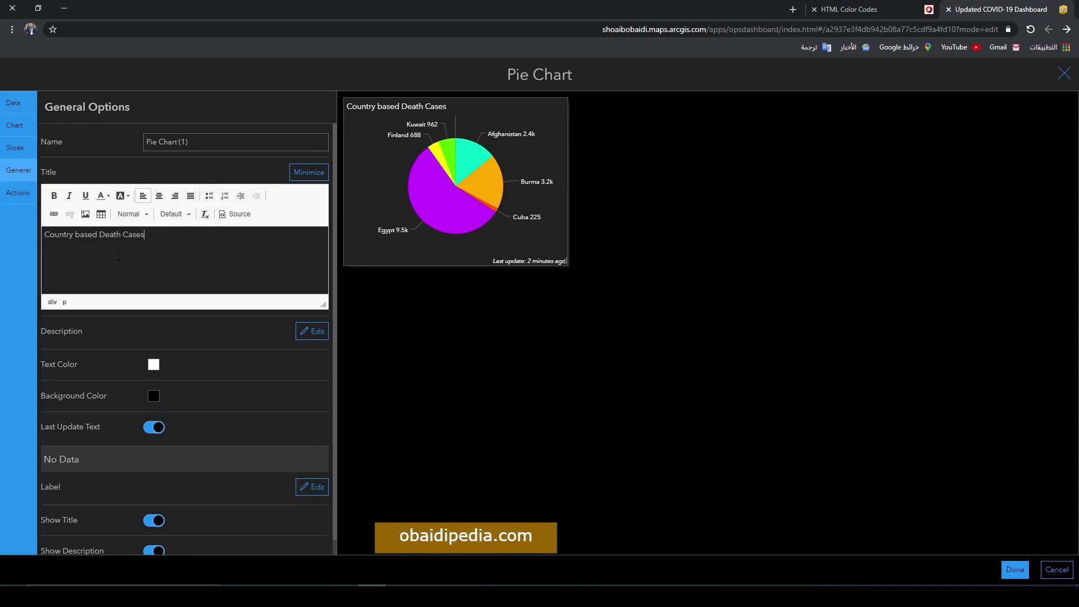
key(ctrl+a)
click(53, 196)
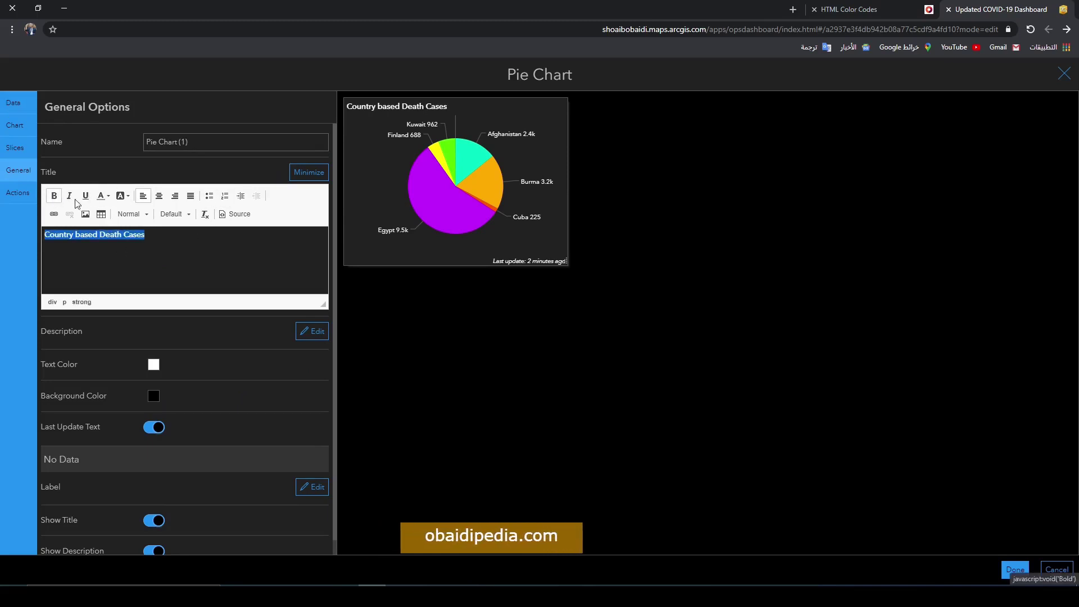
click(159, 196)
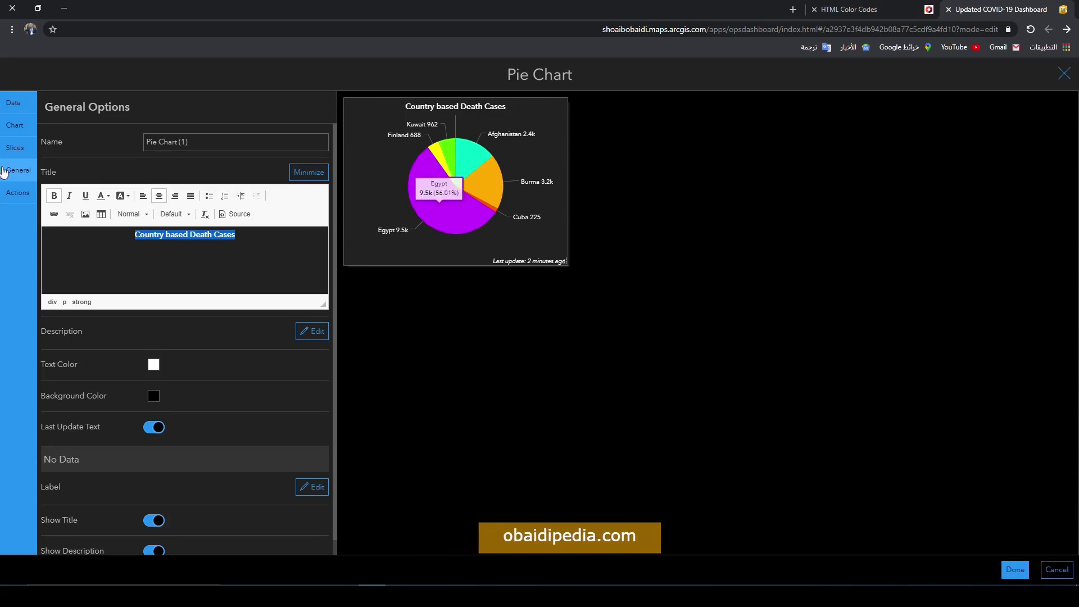
click(186, 261)
click(18, 150)
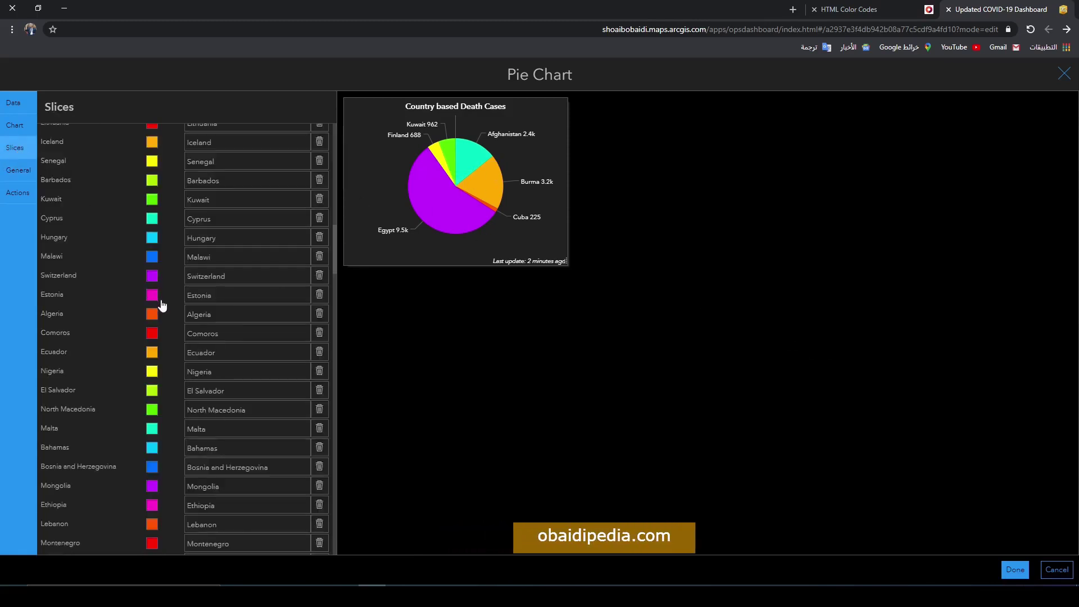
scroll(138, 448, up, 5)
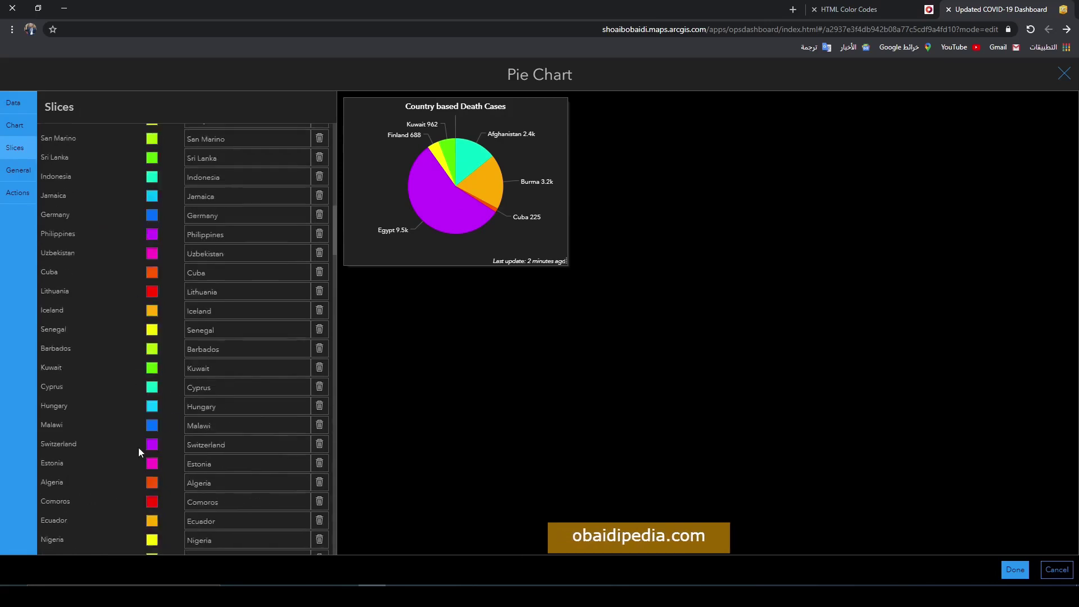
scroll(141, 453, down, 5)
scroll(141, 460, up, 5)
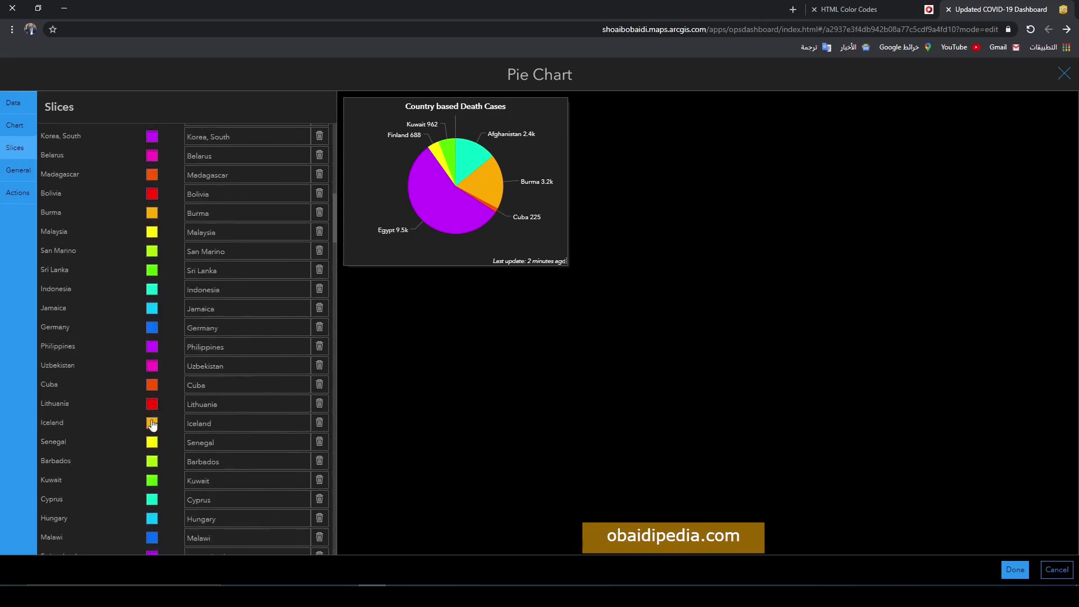
scroll(134, 274, up, 1)
scroll(133, 274, up, 5)
Step: Return from the slice colour list to the pie chart's Data settings
click(15, 125)
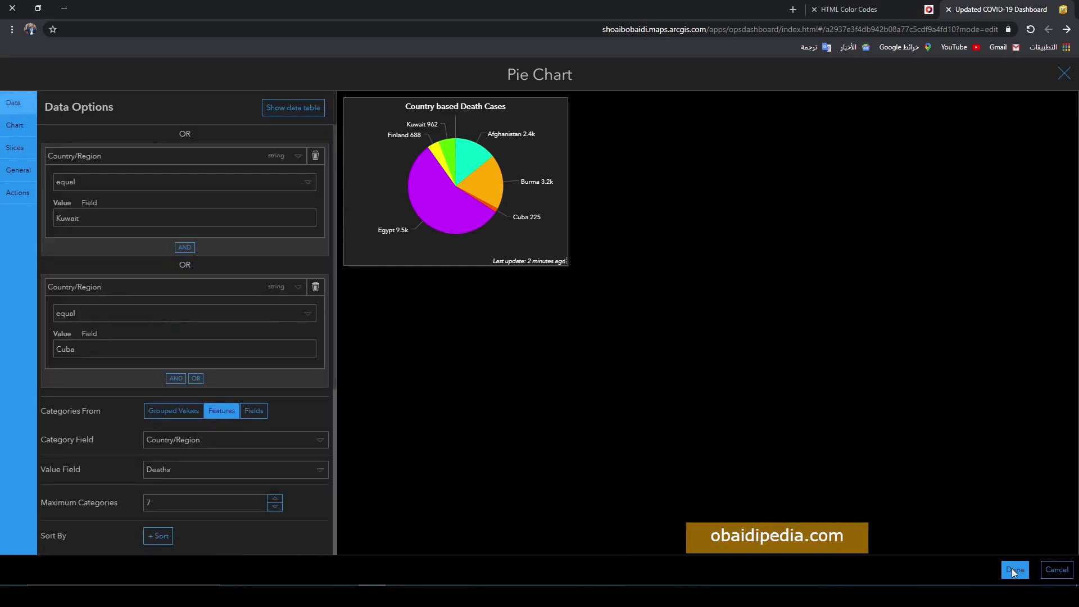
Step: Apply the pie chart and dock it beside the line chart beneath the map
click(1014, 568)
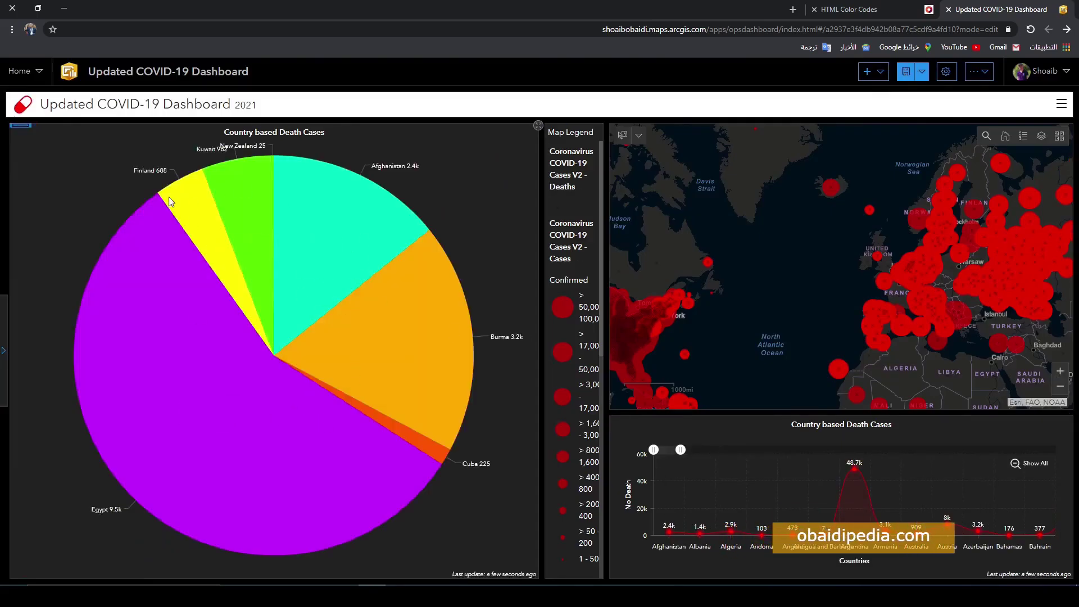
mouse_move(20, 132)
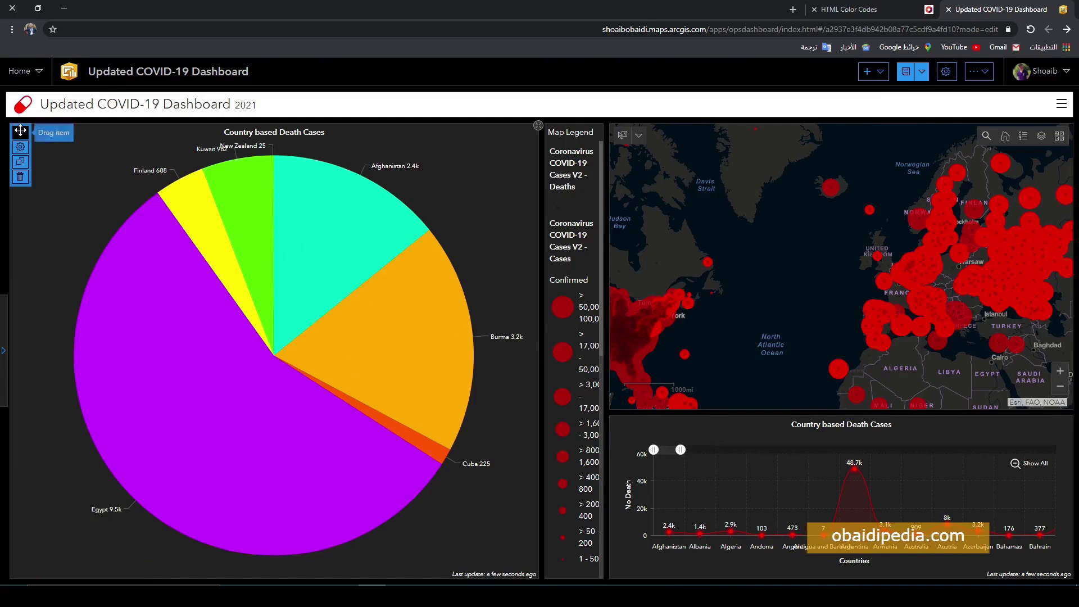
mouse_move(21, 130)
mouse_down()
mouse_move(691, 443)
mouse_move(628, 497)
mouse_move(312, 480)
mouse_up()
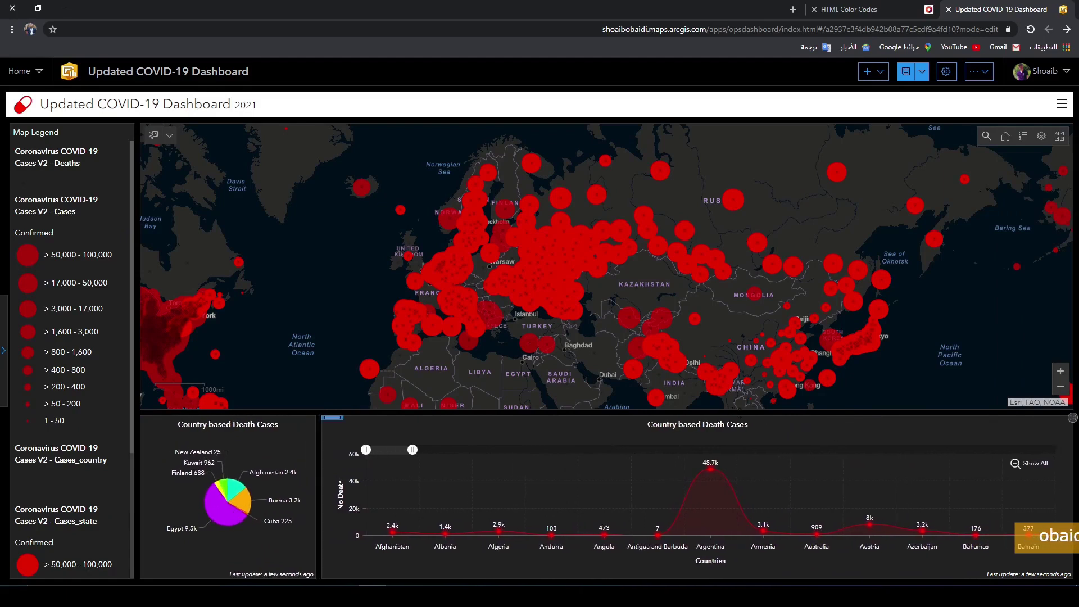
drag(723, 312, 777, 296)
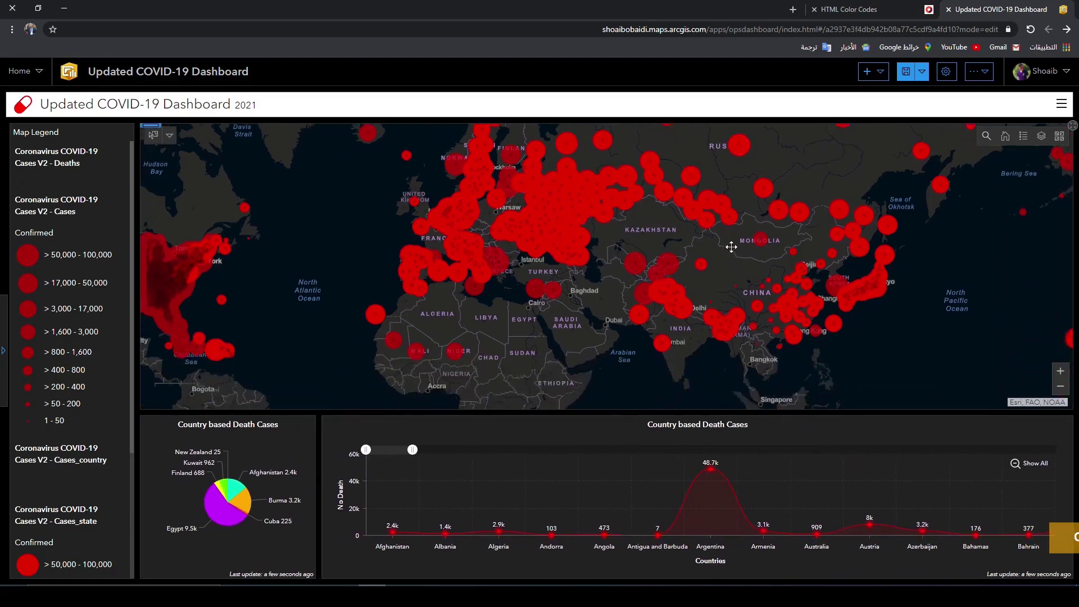